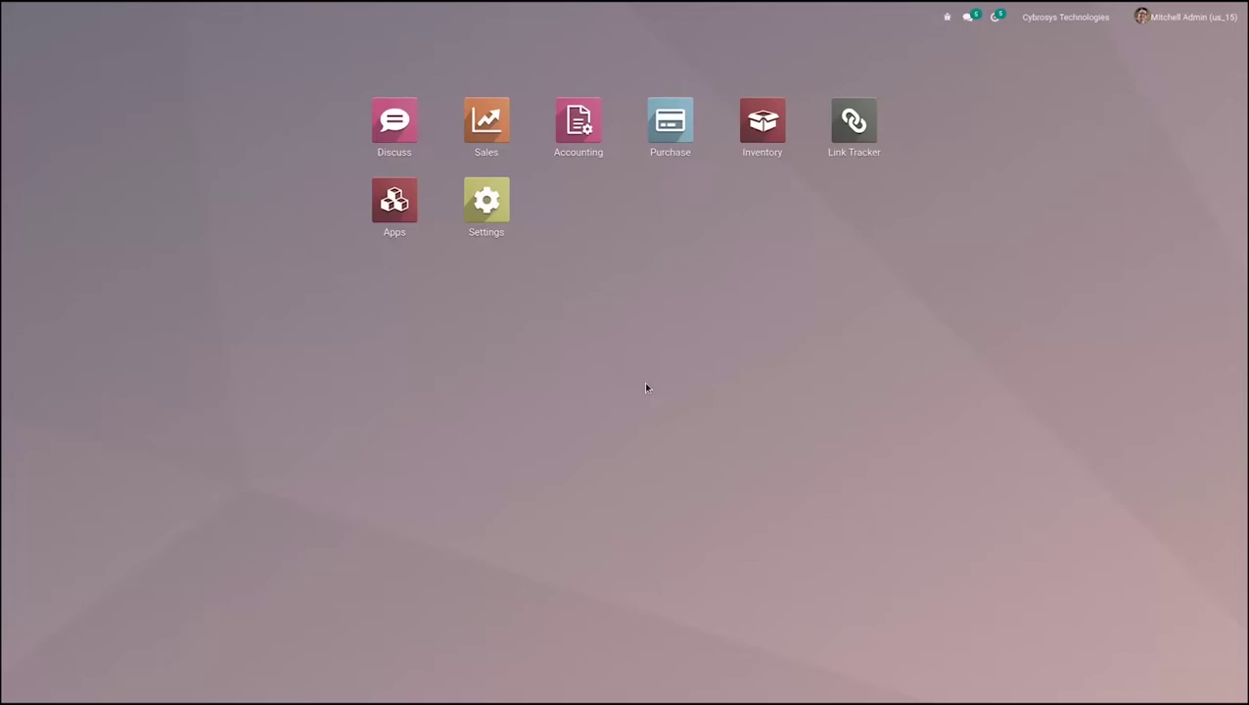
Search all modules in Apps for l10n_us, without the default Apps filter.
type("app")
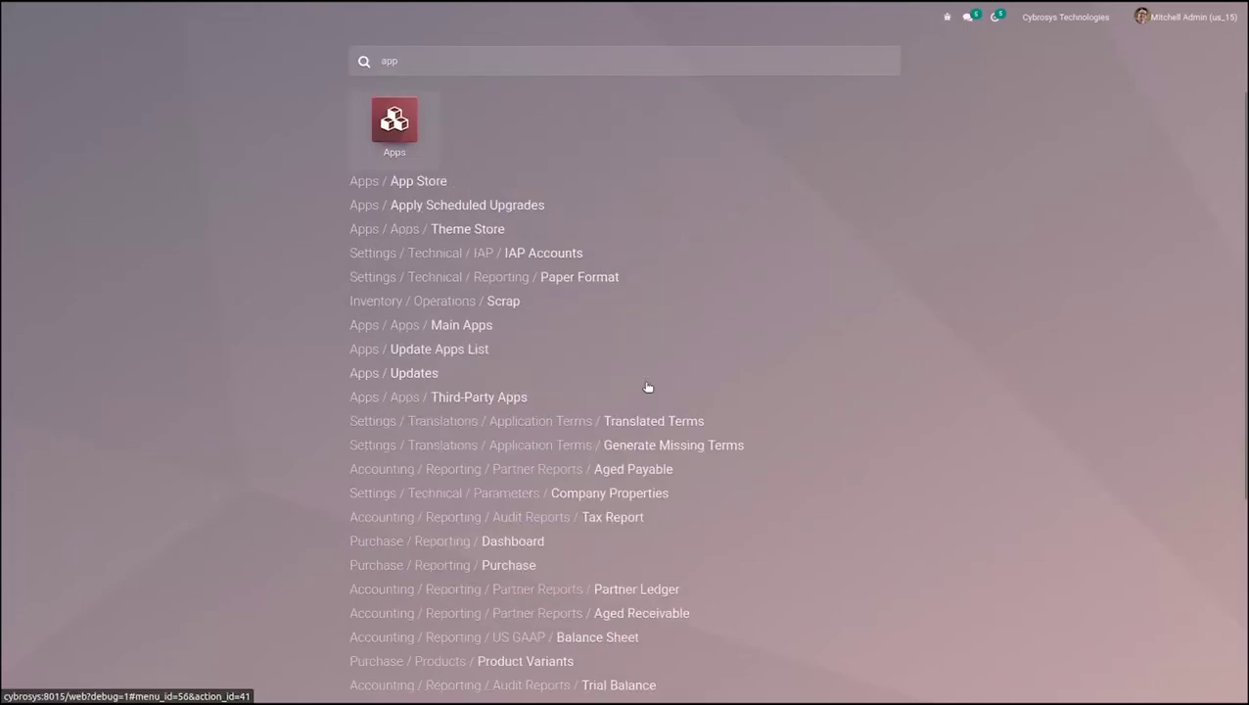
left_click(395, 155)
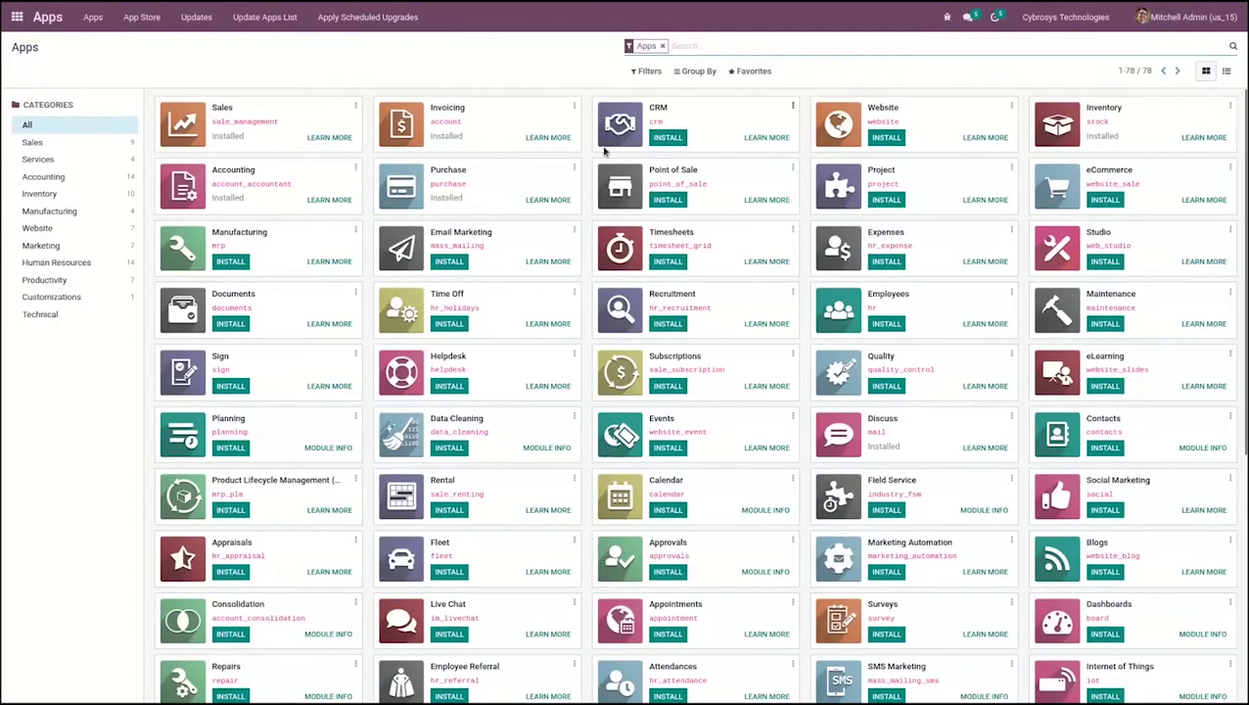
right_click(686, 44)
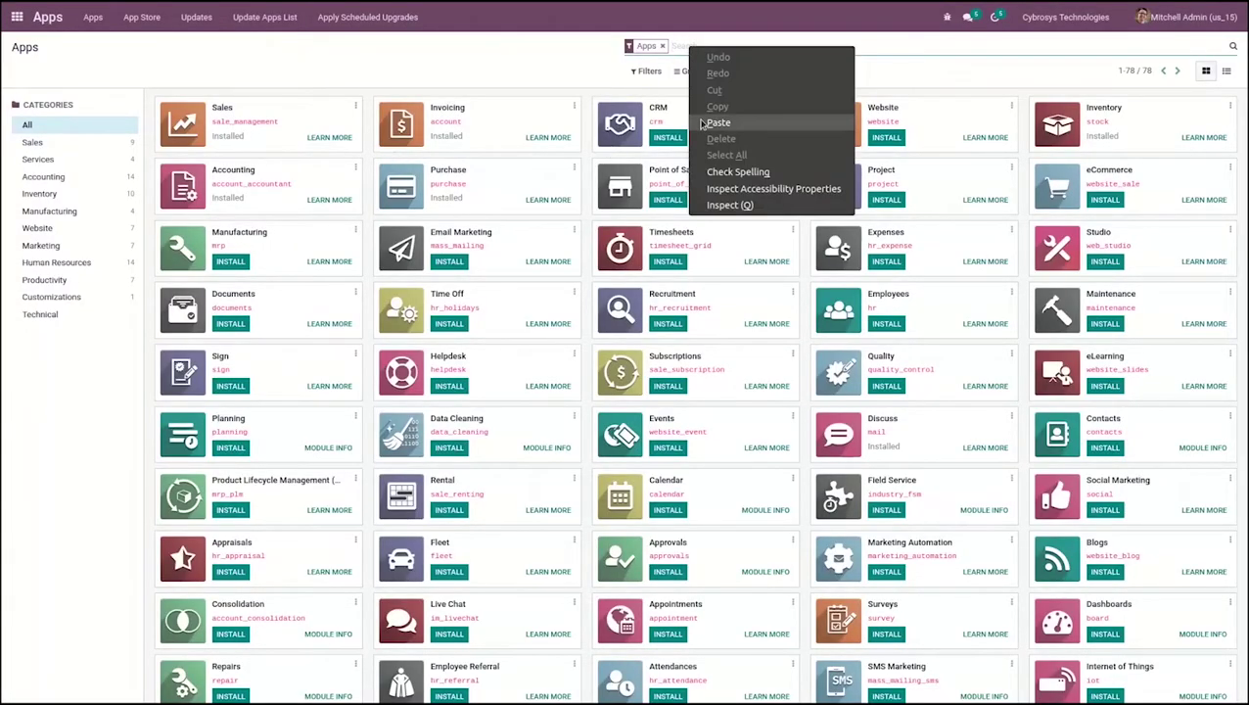
left_click(673, 46)
right_click(673, 46)
left_click(705, 123)
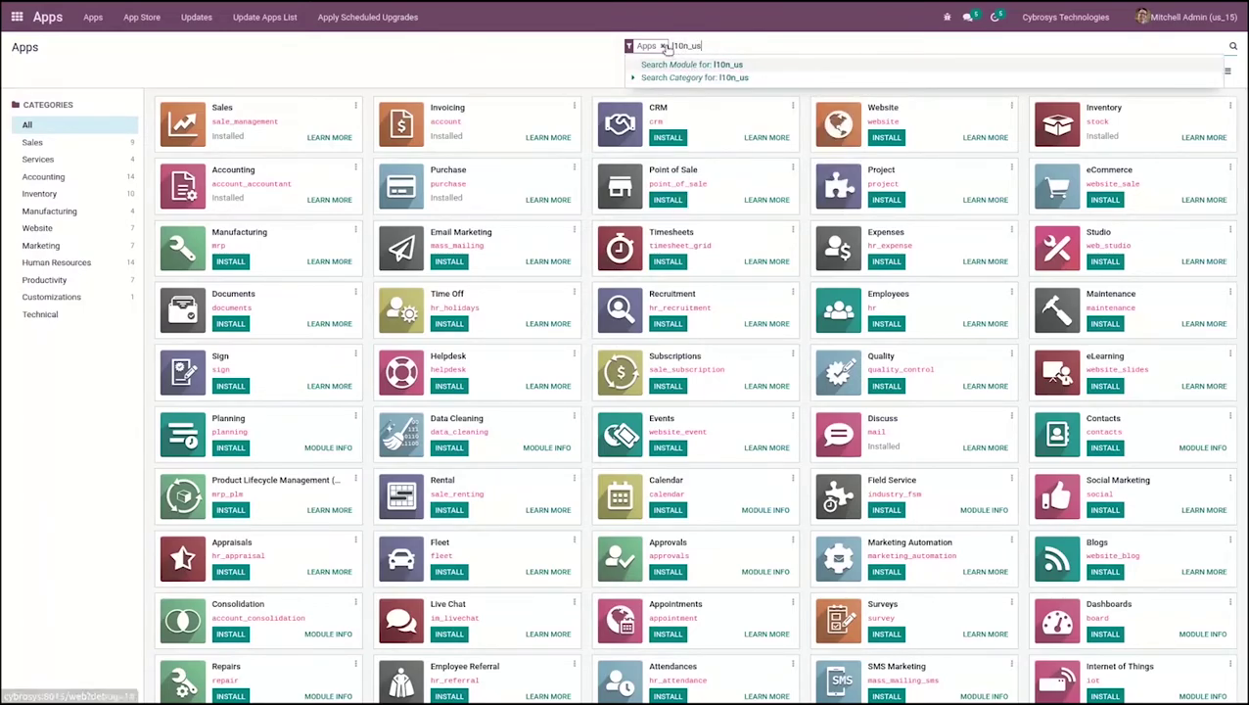
left_click(662, 46)
left_click(662, 65)
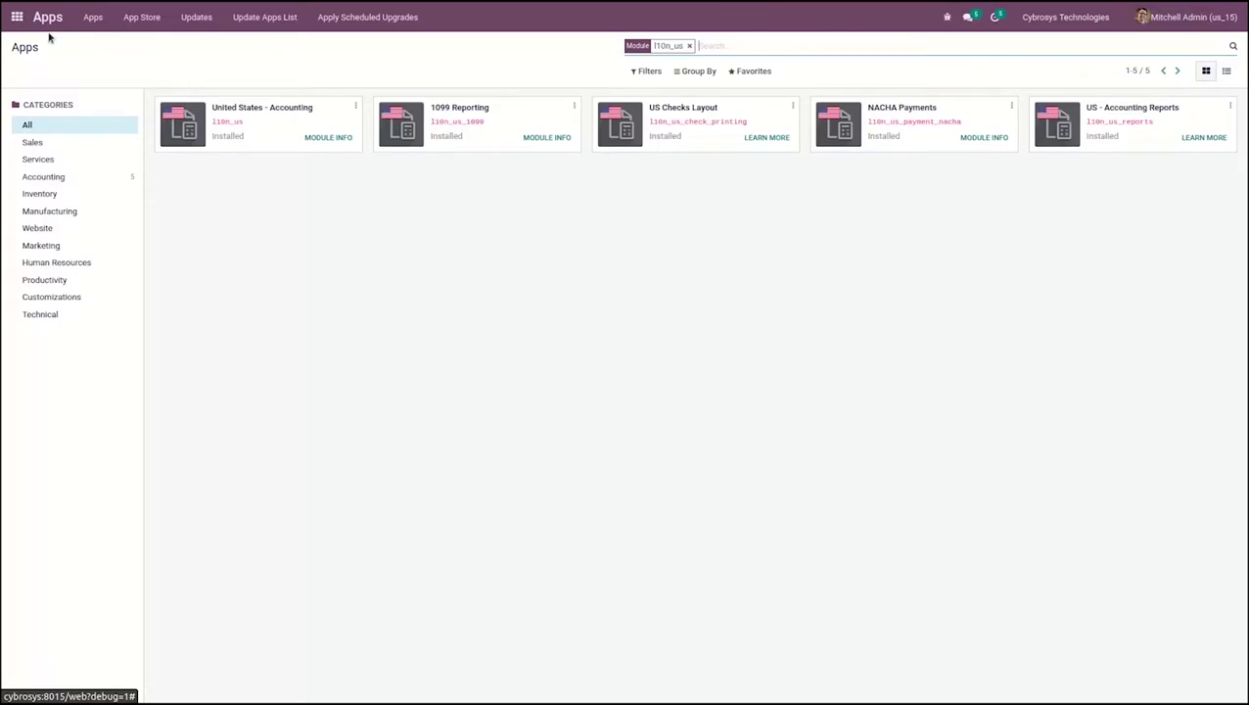
Open the current company's details from the general settings and review its general information and VAT units.
left_click(18, 17)
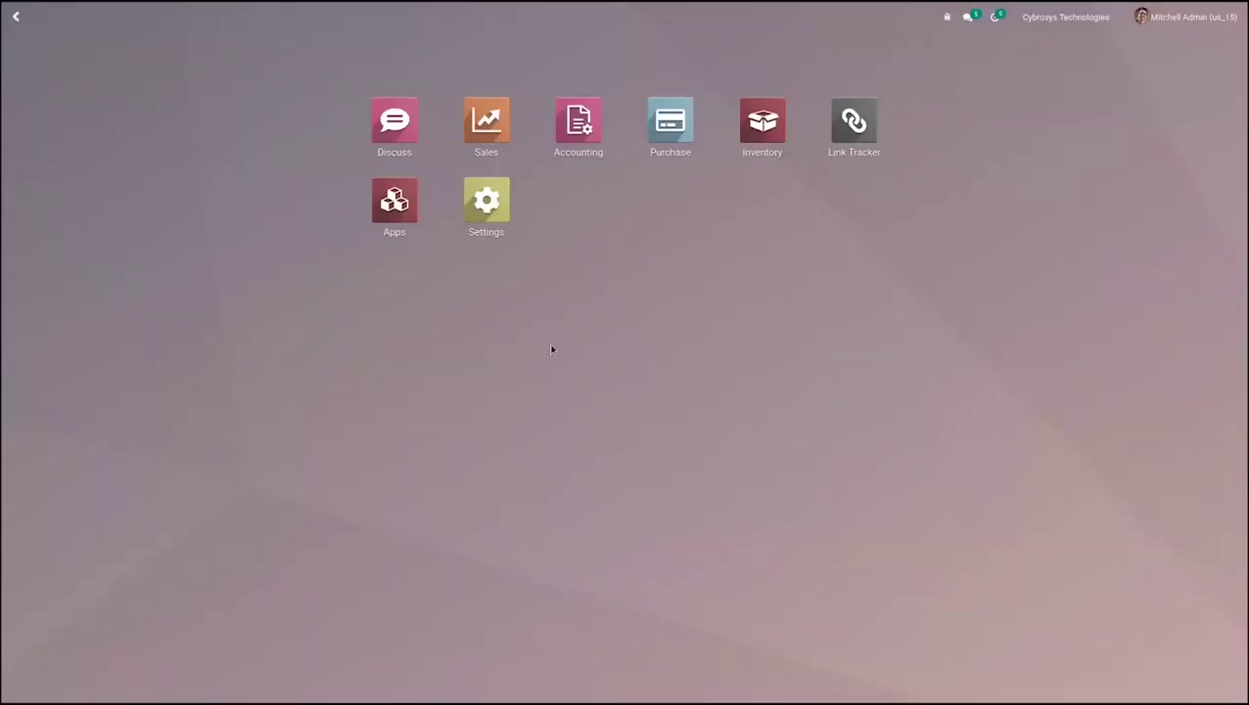
left_click(496, 232)
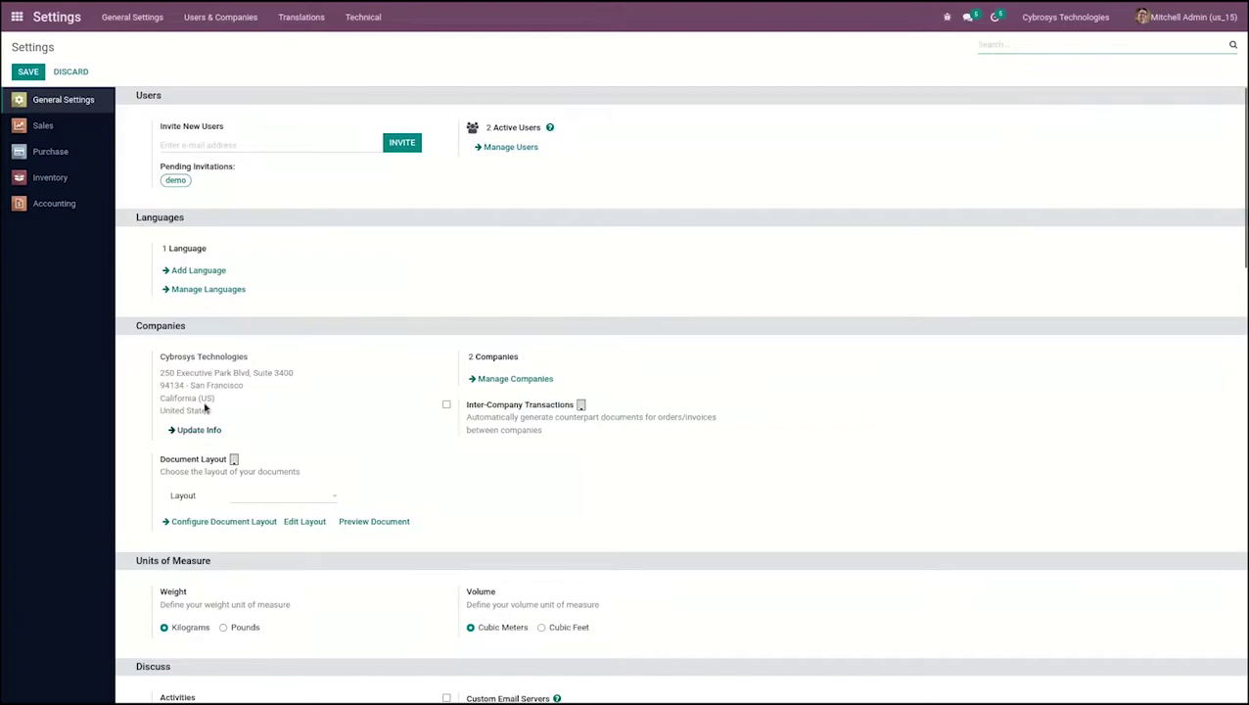
left_click(212, 431)
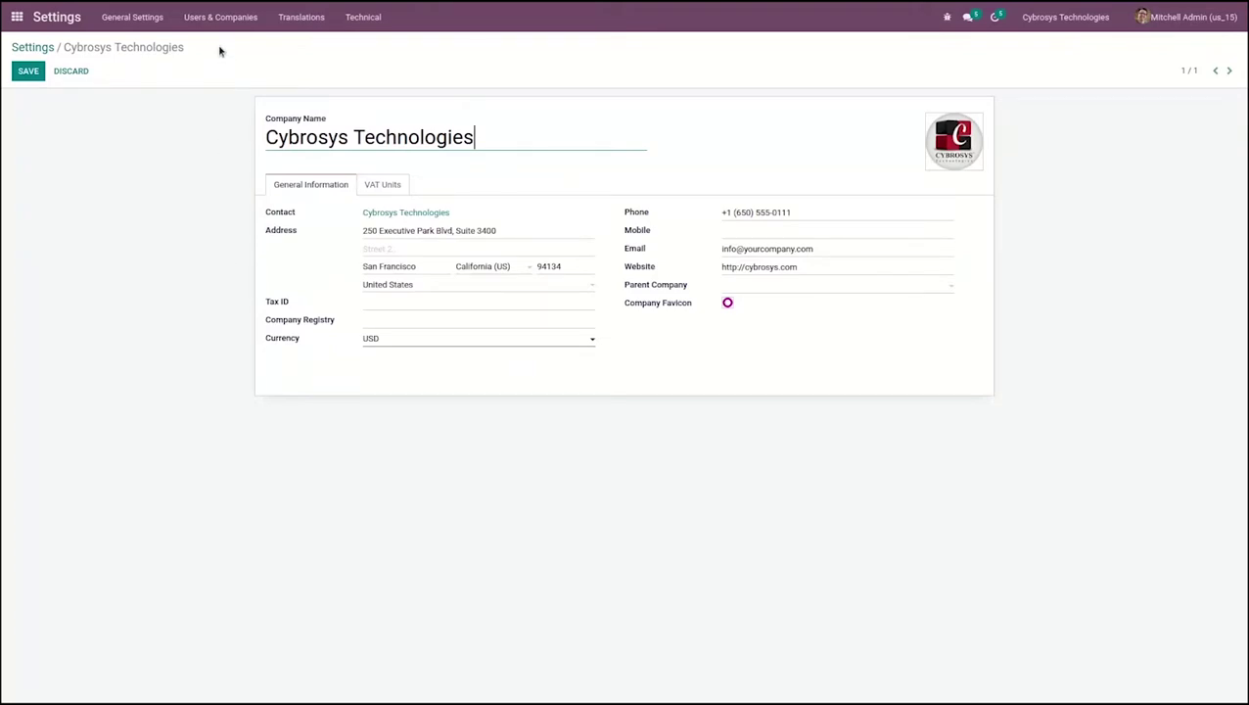
left_click(220, 20)
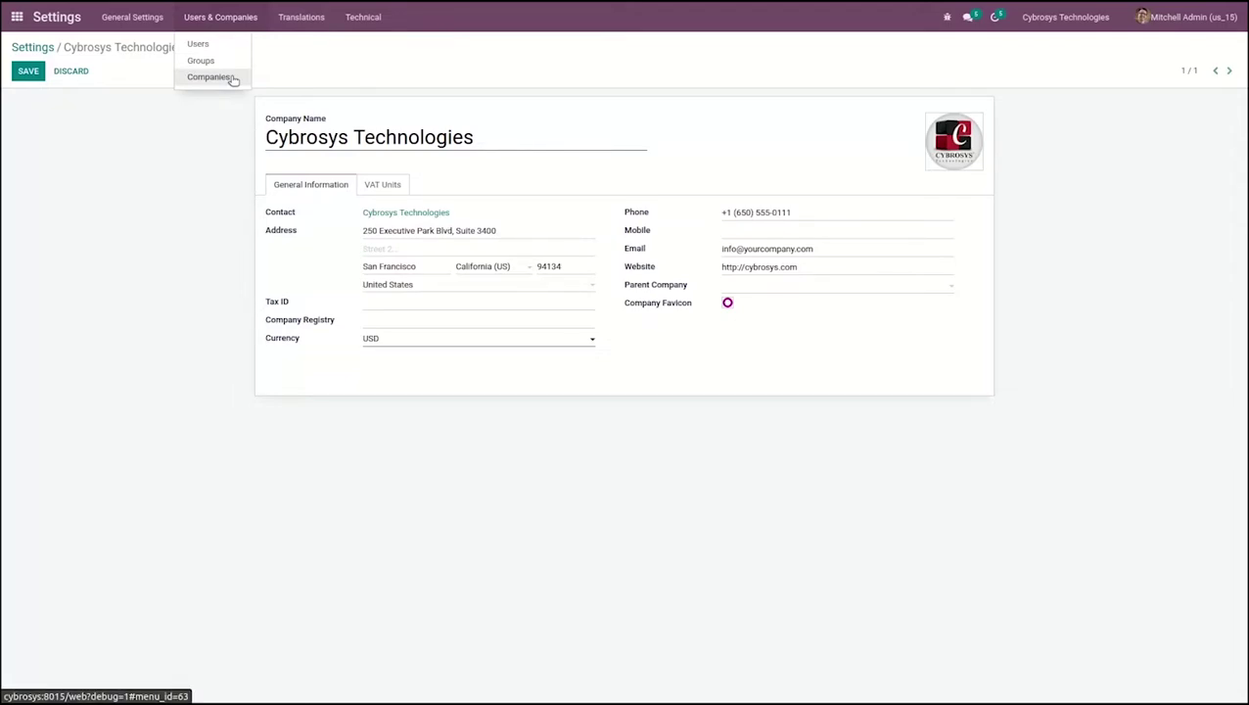
left_click(279, 137)
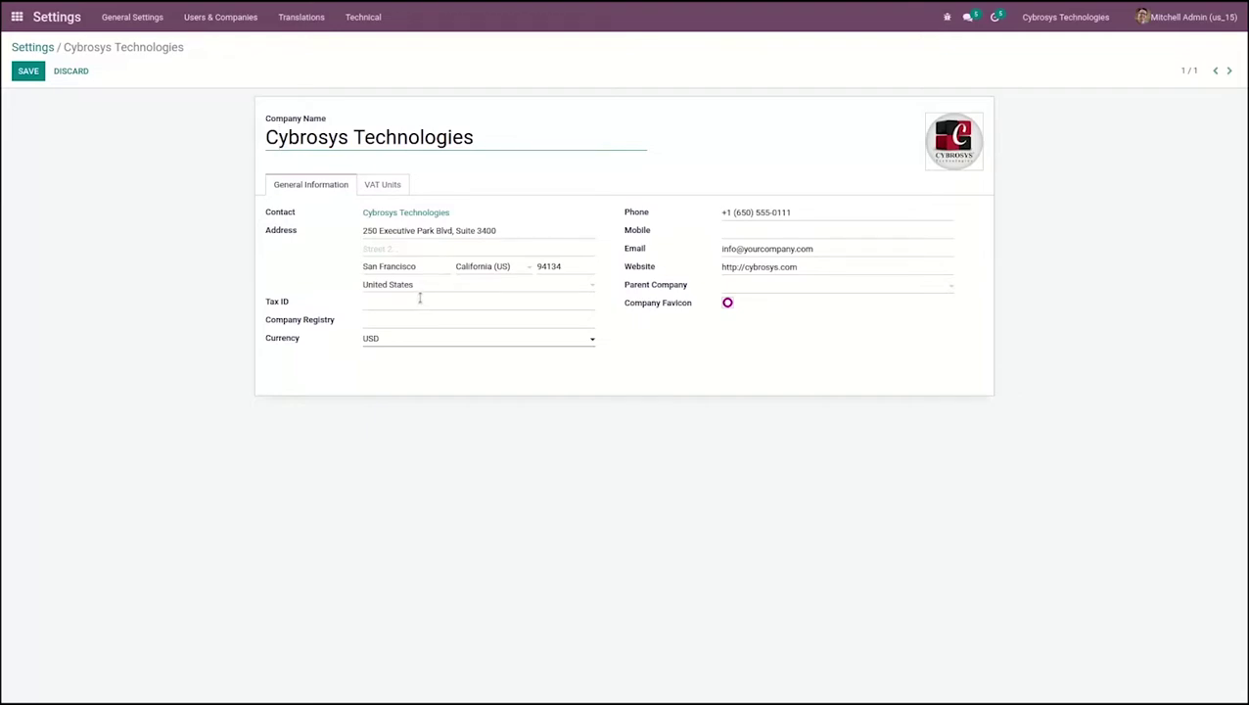
mouse_move(431, 288)
left_click(383, 193)
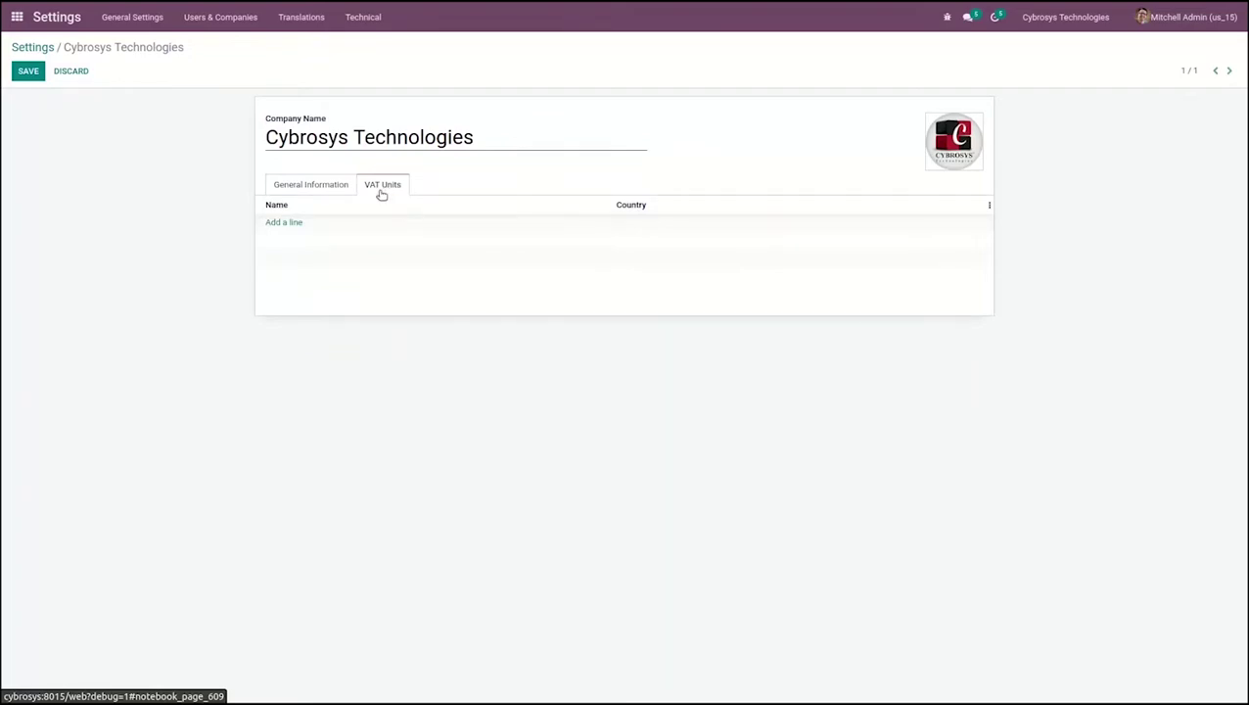
left_click(311, 185)
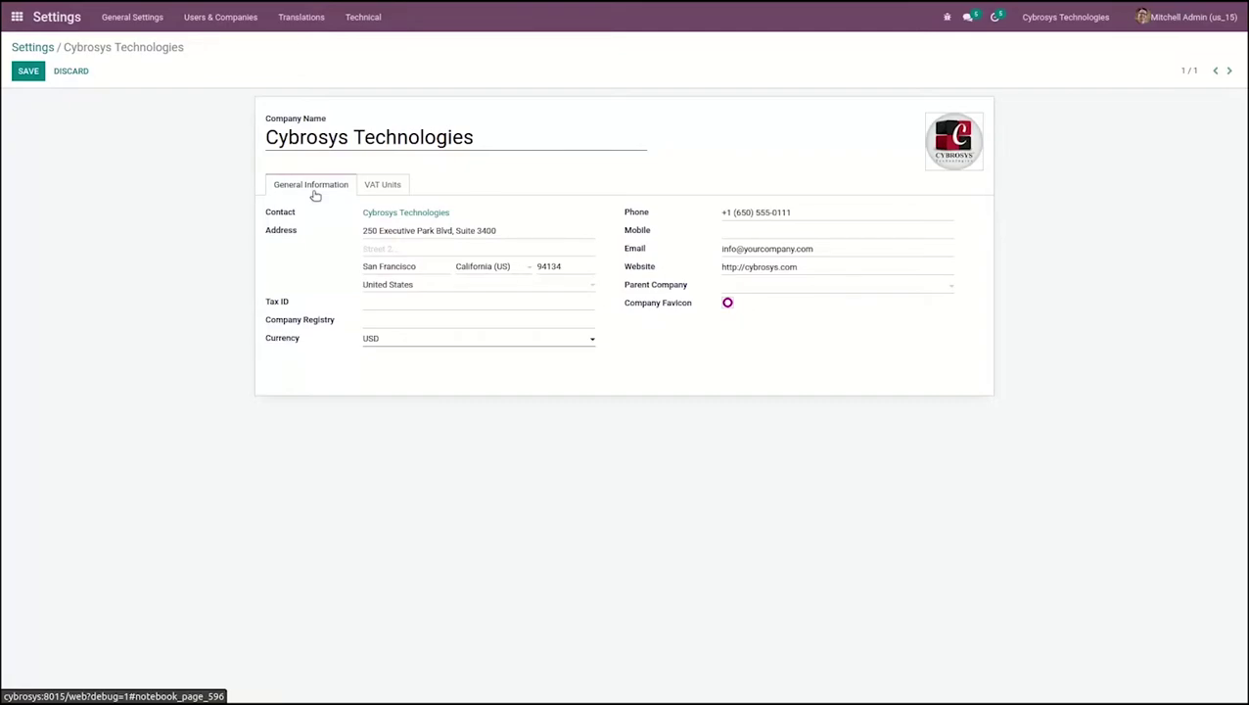
Open the chart of accounts in Accounting, view the setup of account 101000 Current Assets, and return to the list.
left_click(13, 23)
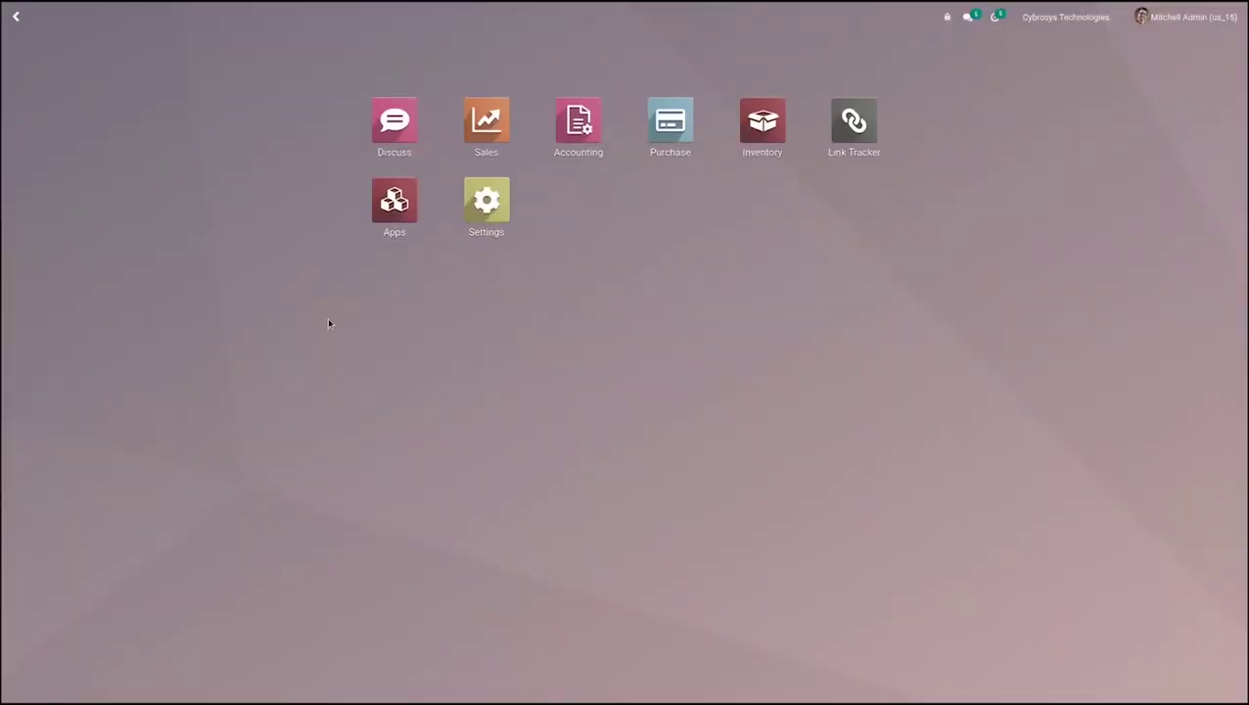
left_click(581, 142)
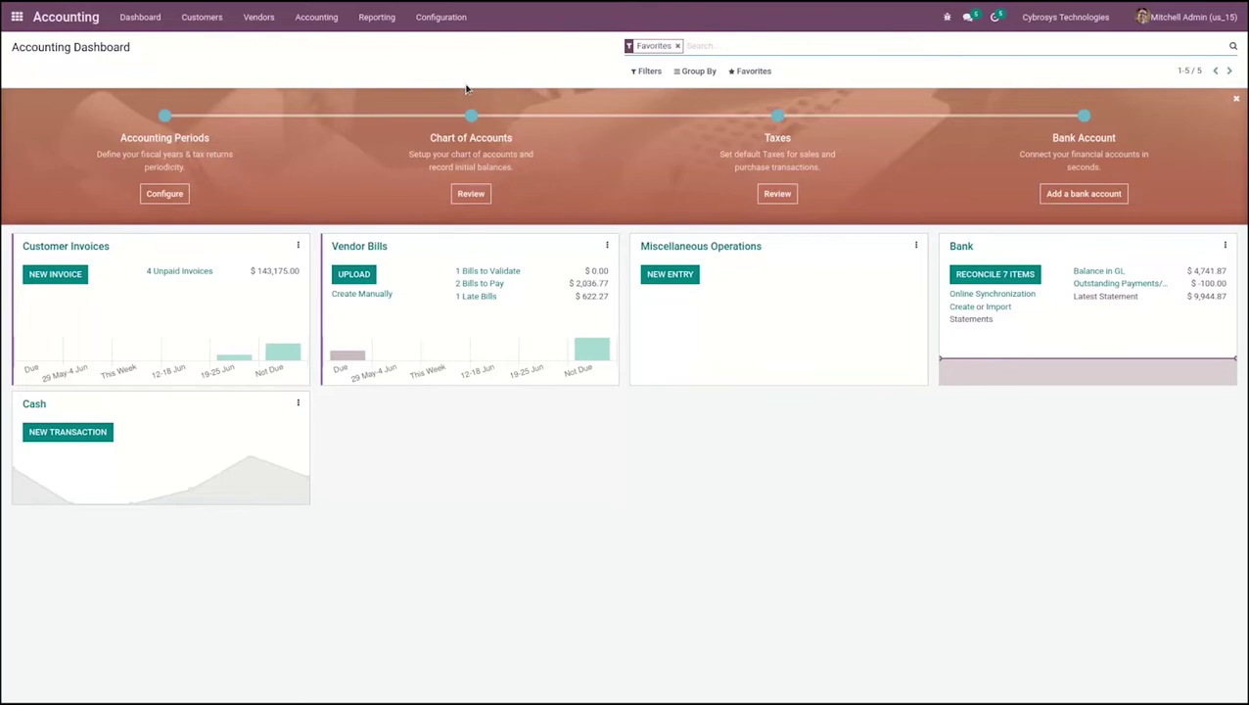
left_click(442, 22)
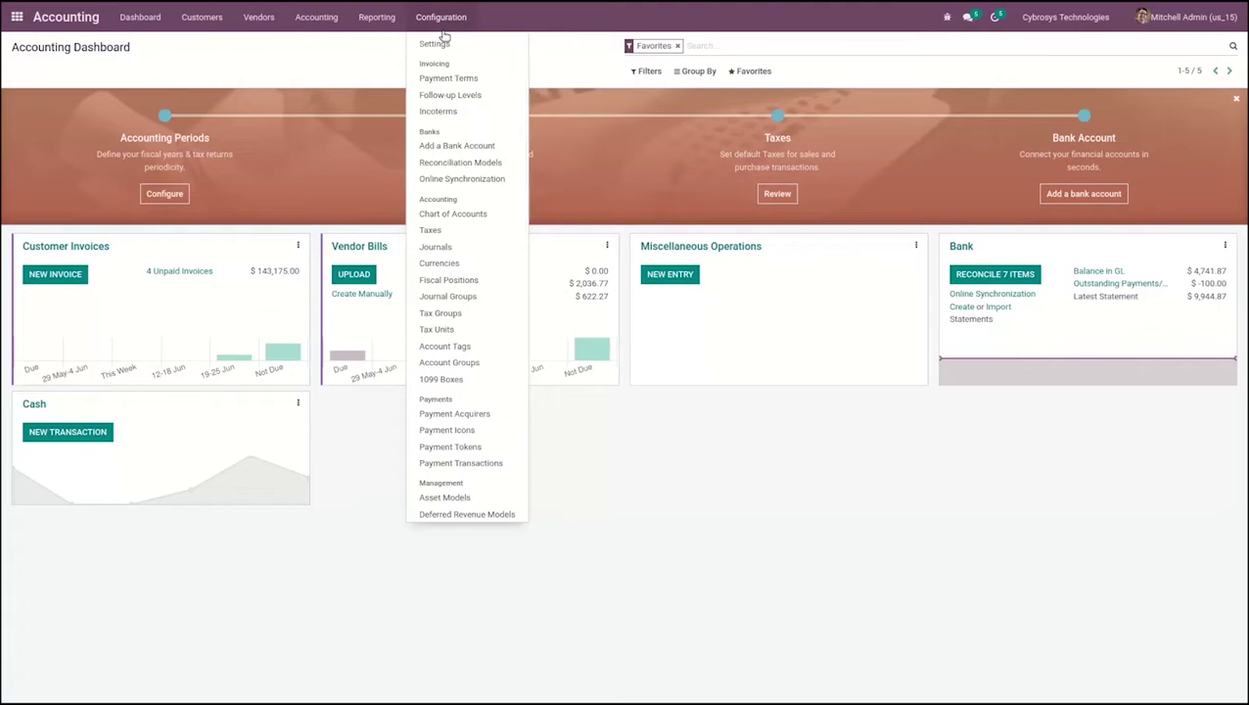
left_click(450, 215)
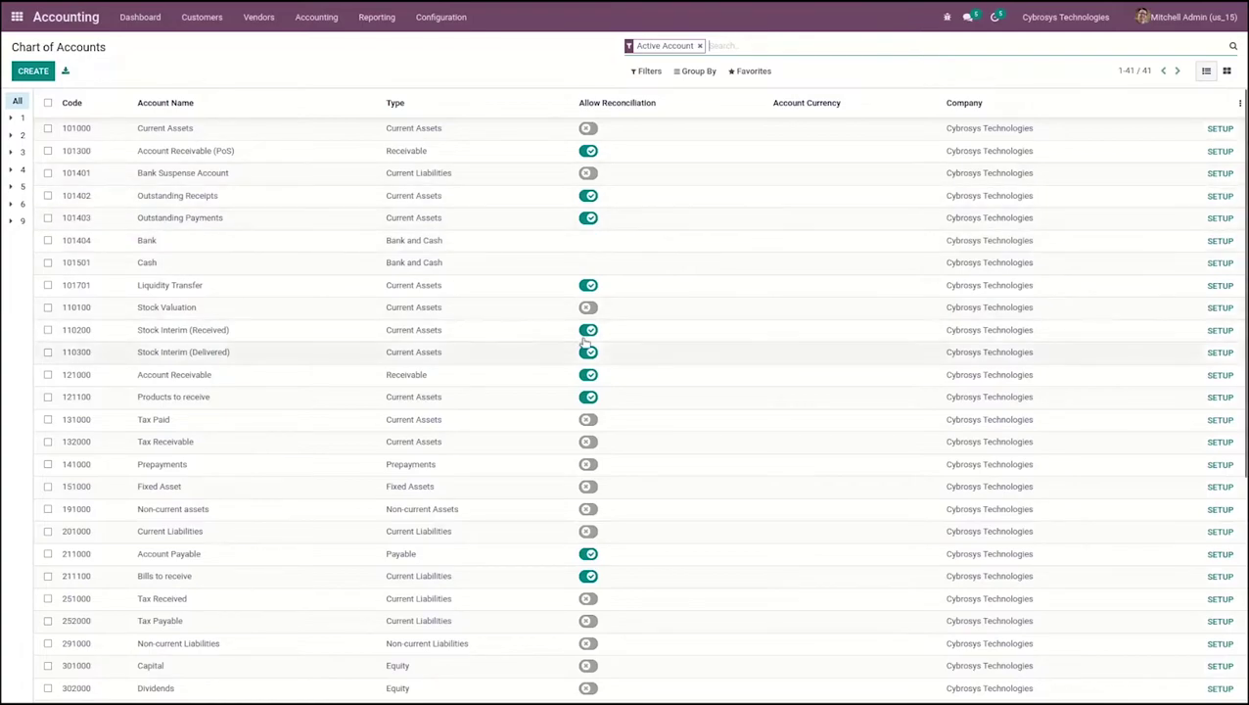
left_click(1220, 134)
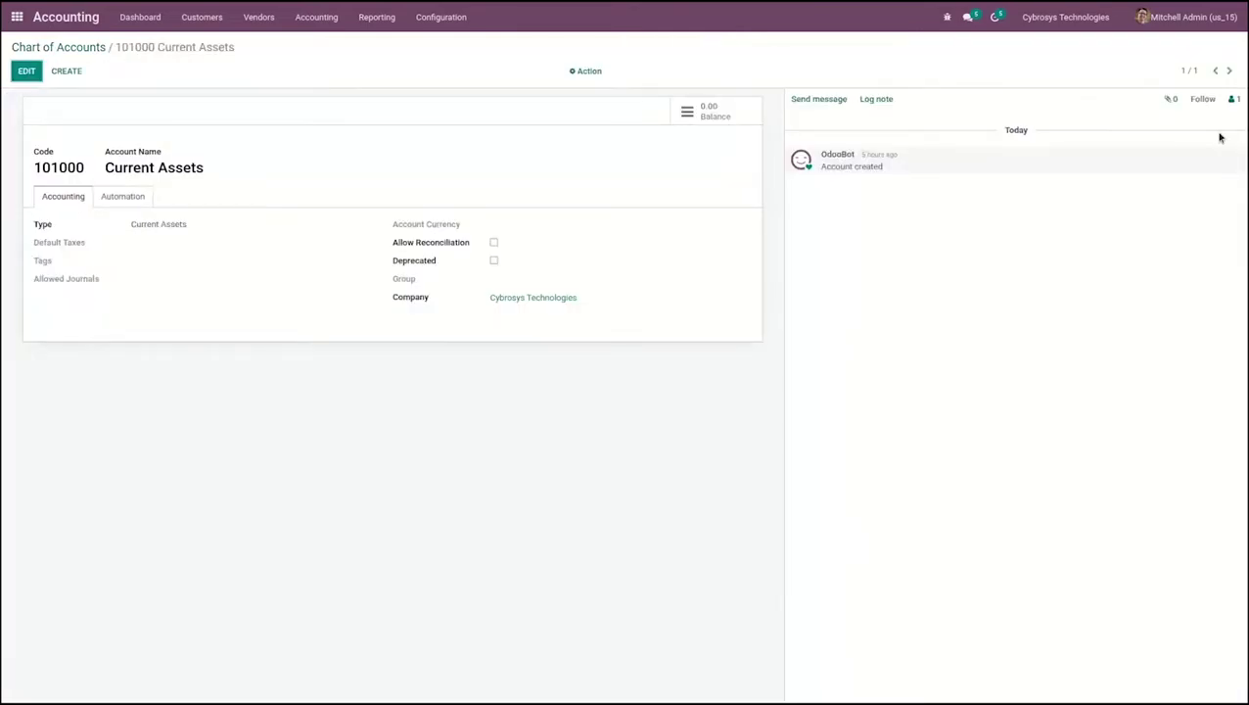
left_click(99, 49)
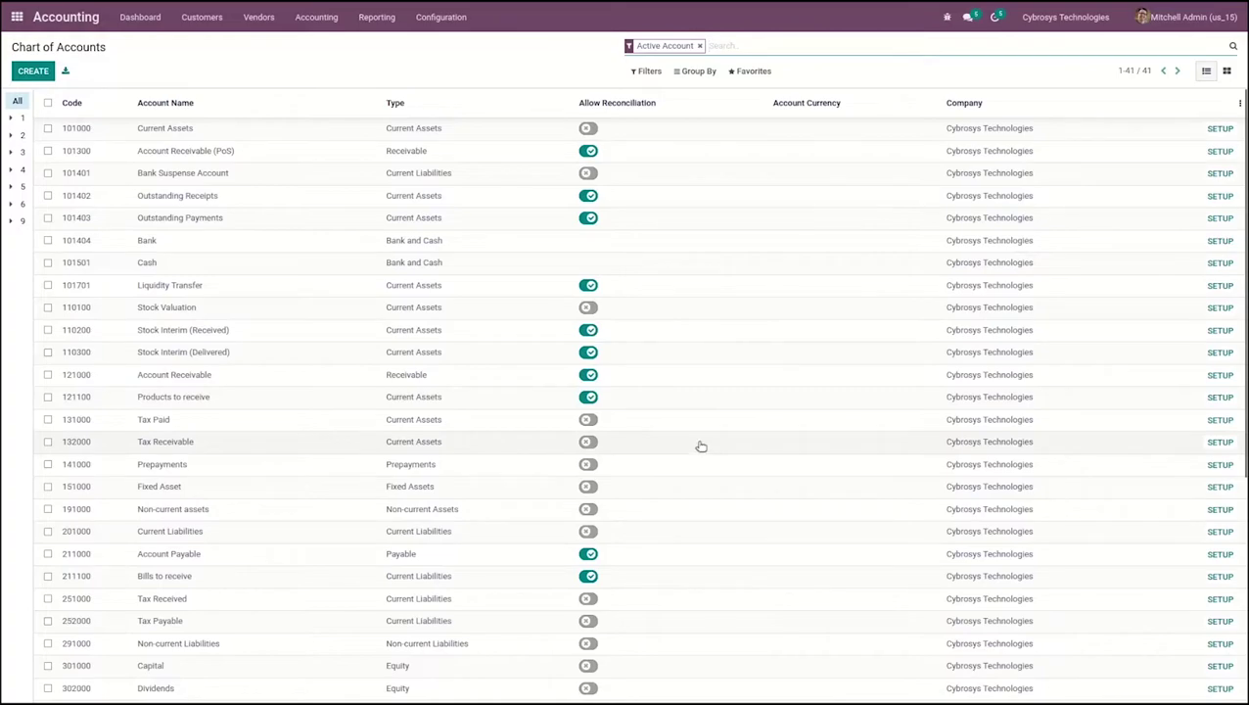
Filter the chart of accounts by Assets and Liability, and remove both filters again.
left_click(650, 73)
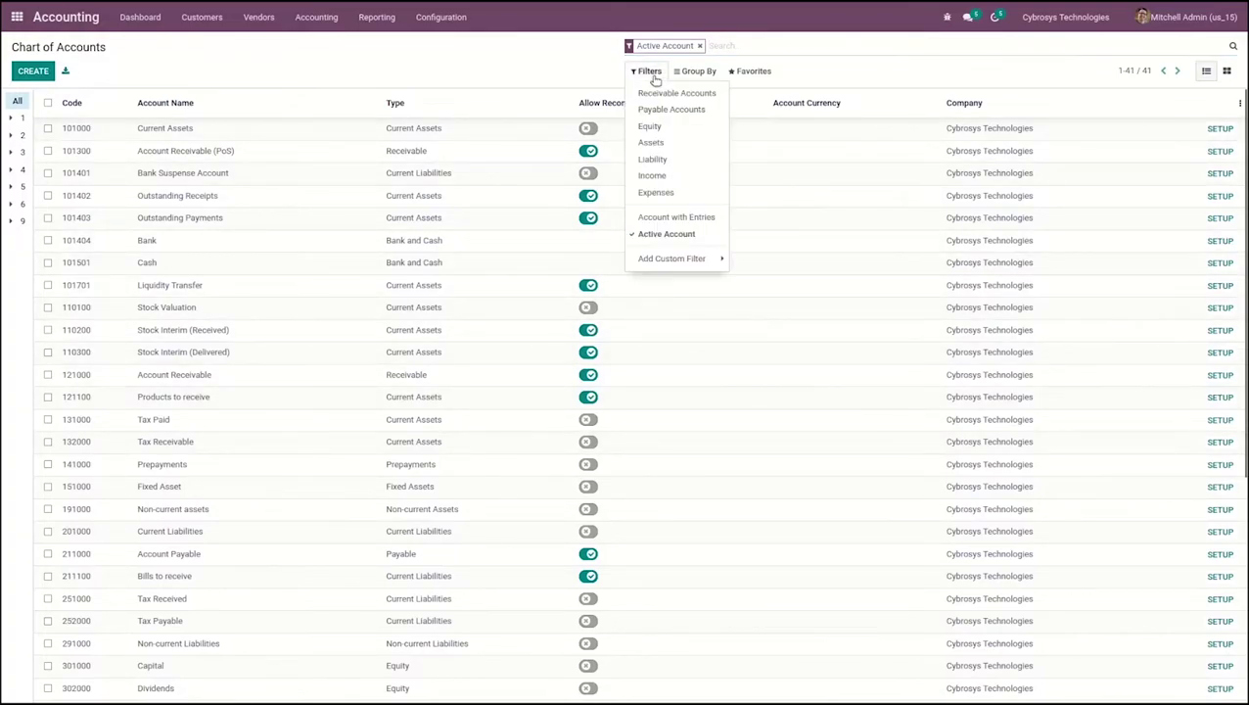
left_click(685, 149)
left_click(676, 163)
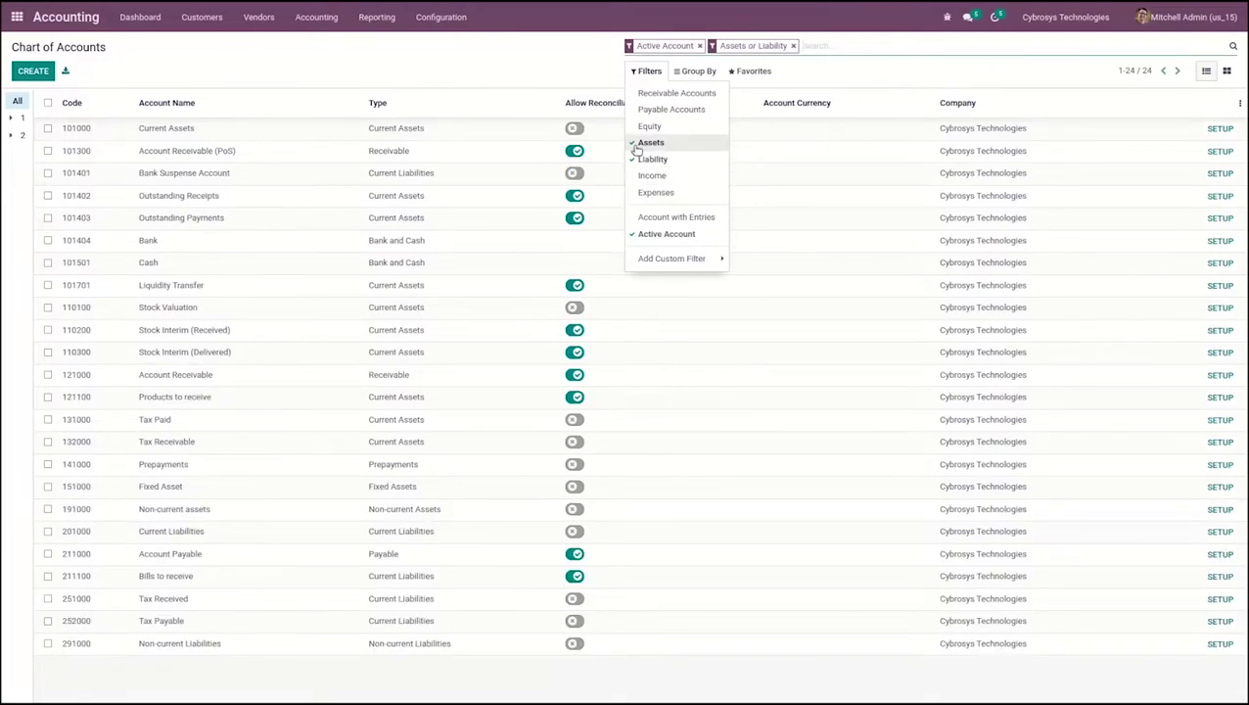
left_click(637, 144)
left_click(638, 159)
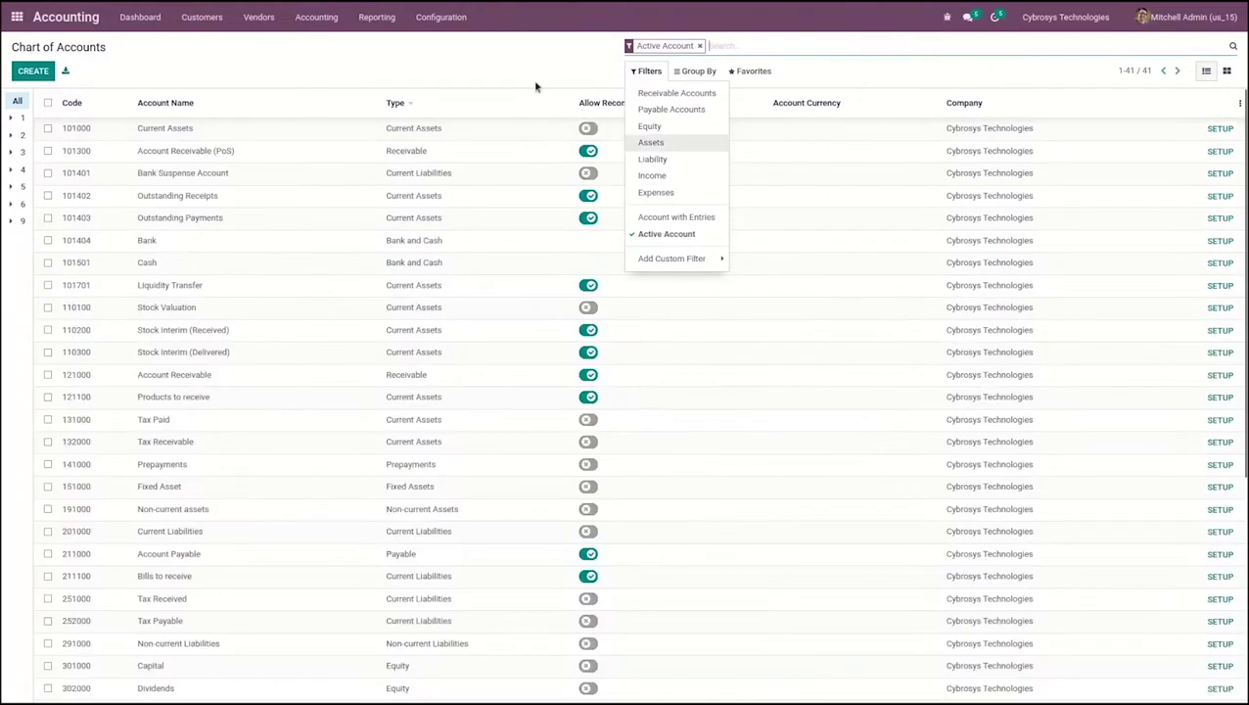
left_click(517, 57)
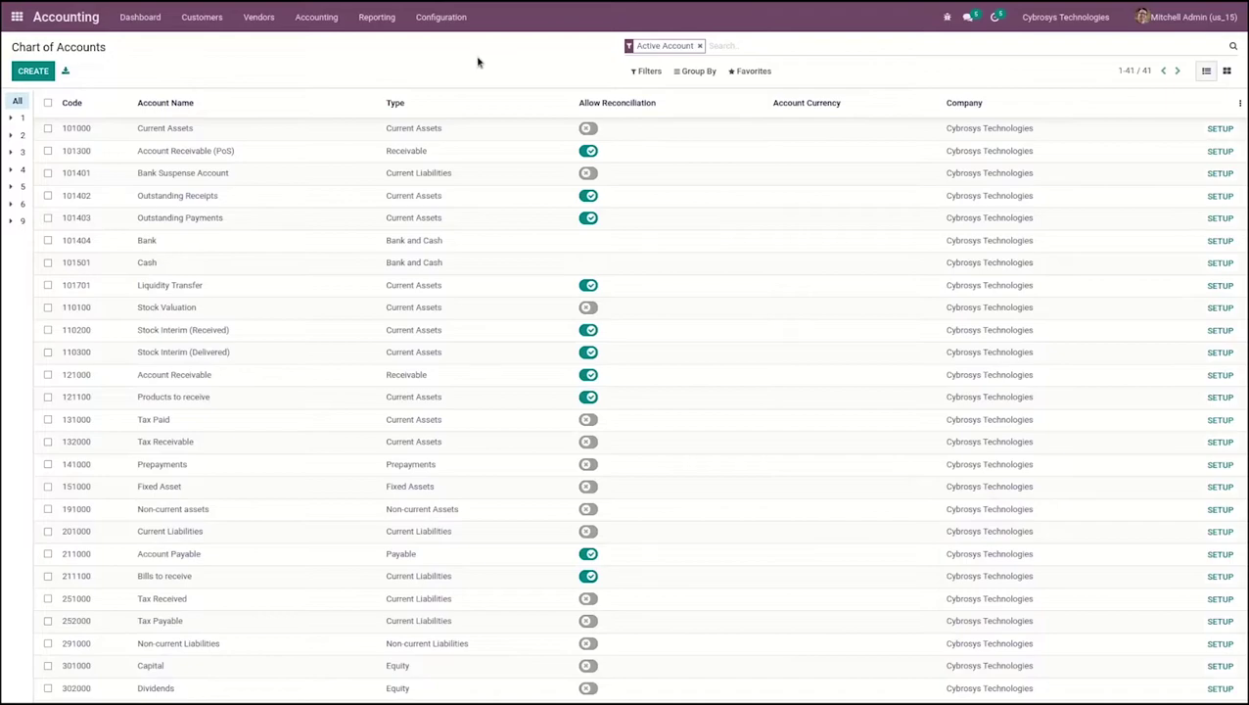
Open the Accounting settings and examine the default sales and purchase taxes, fiscal country and main currency.
left_click(451, 32)
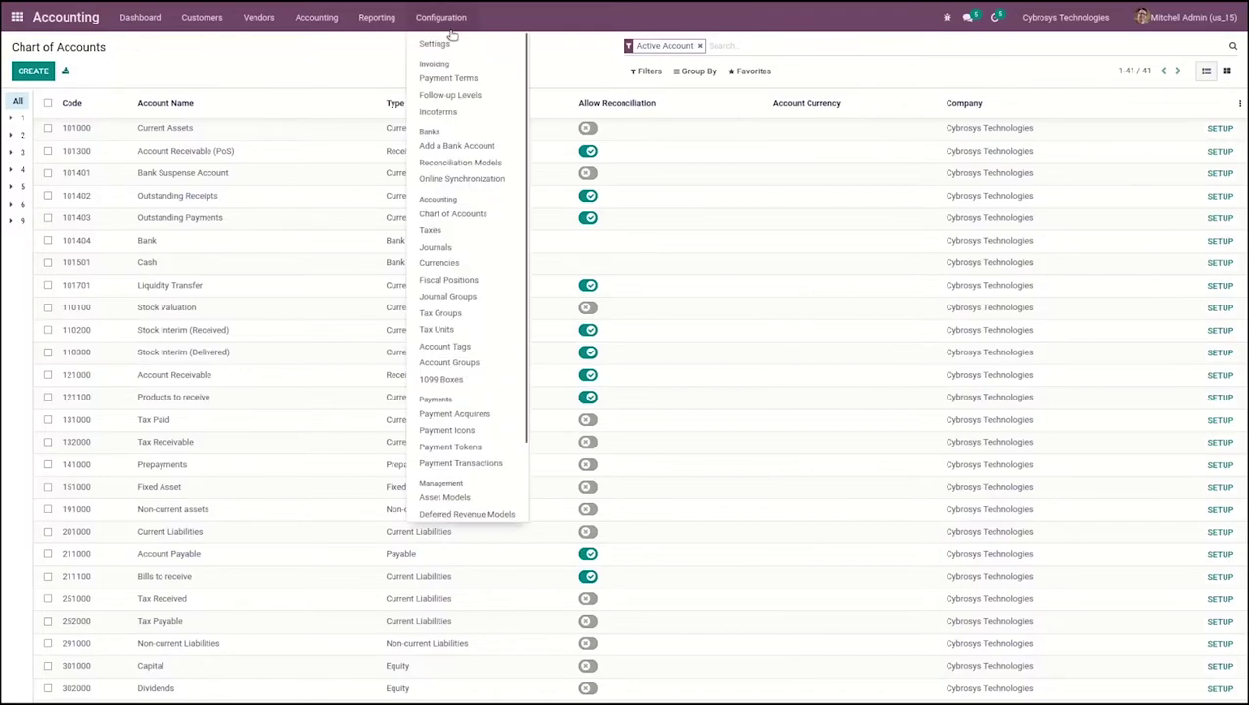
left_click(452, 43)
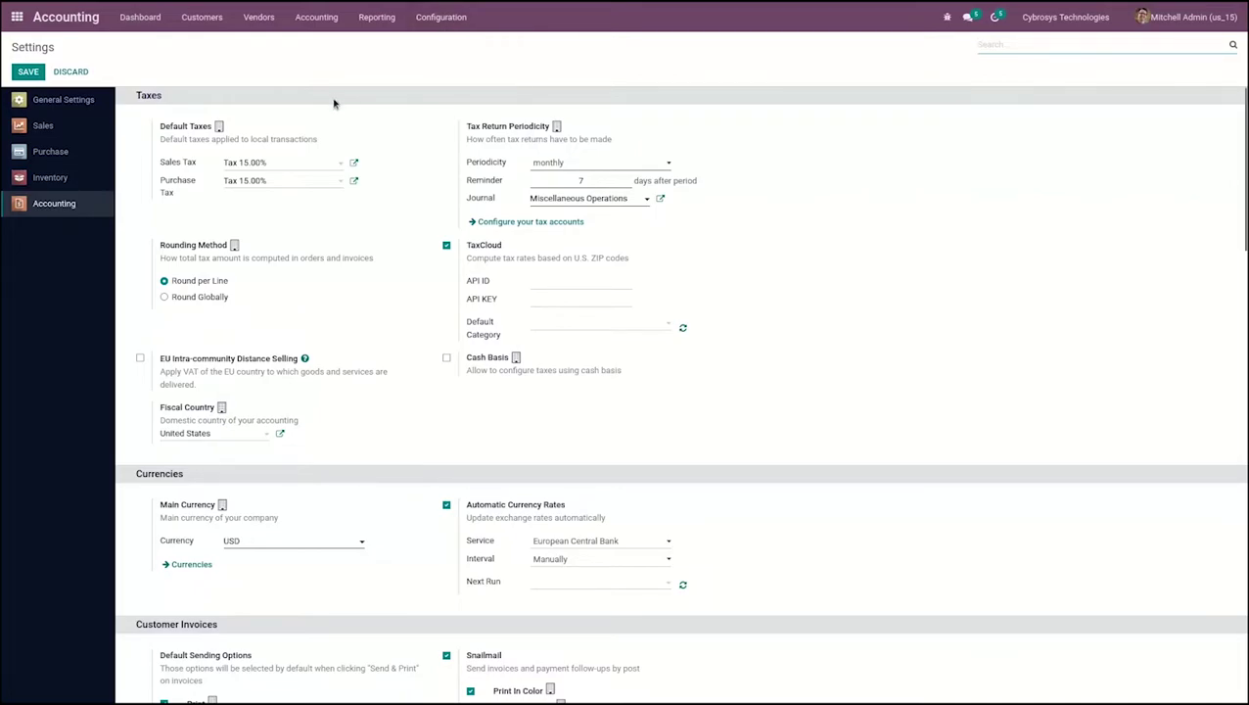
left_click(297, 189)
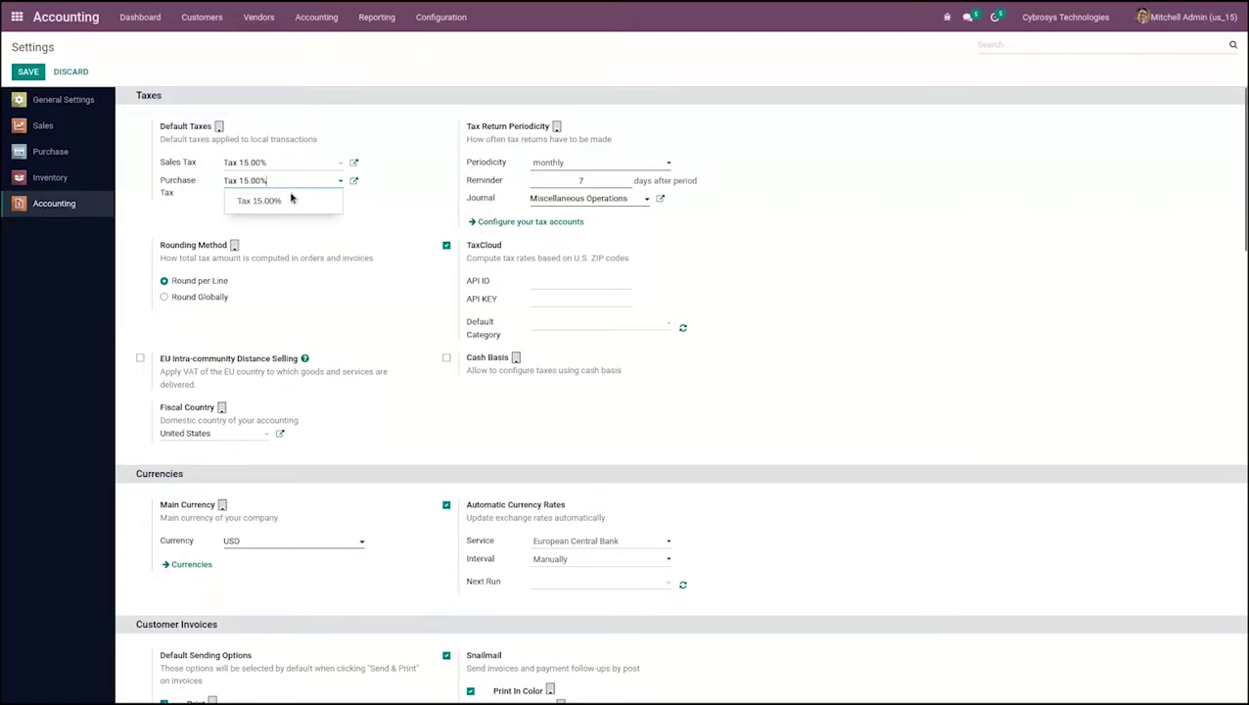
left_click(391, 338)
scroll(391, 339, "down", 5)
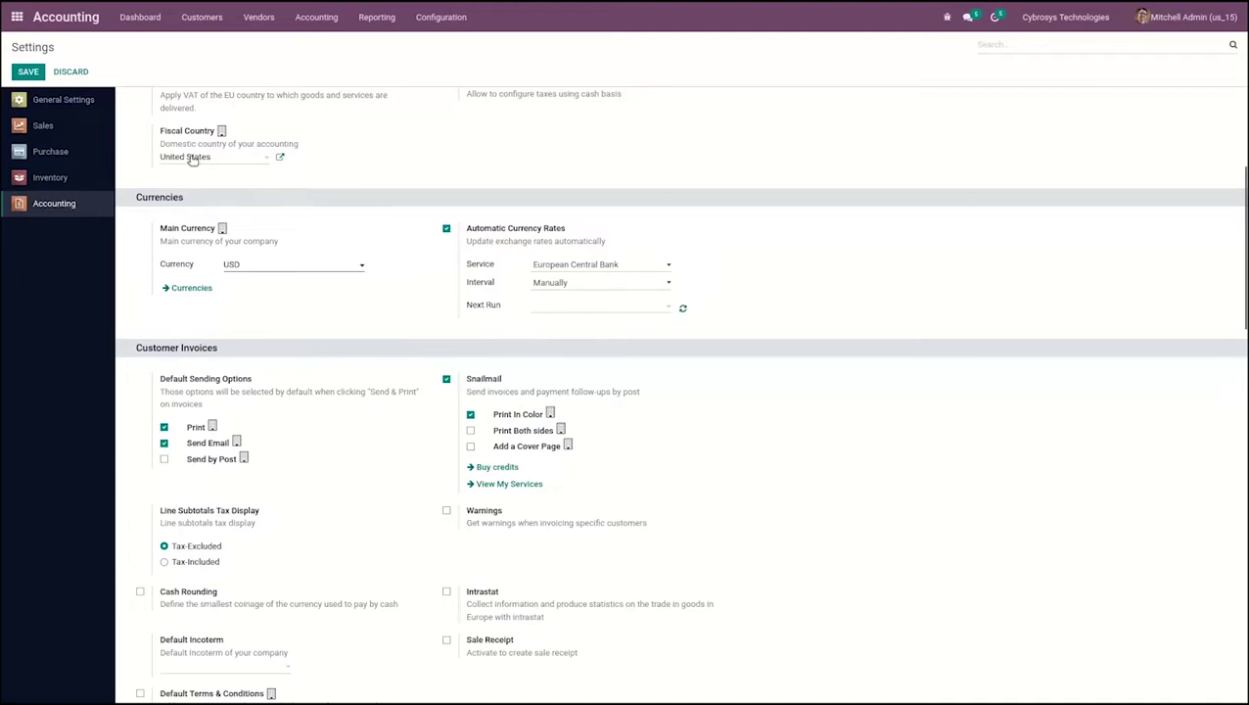
mouse_move(192, 160)
mouse_move(238, 164)
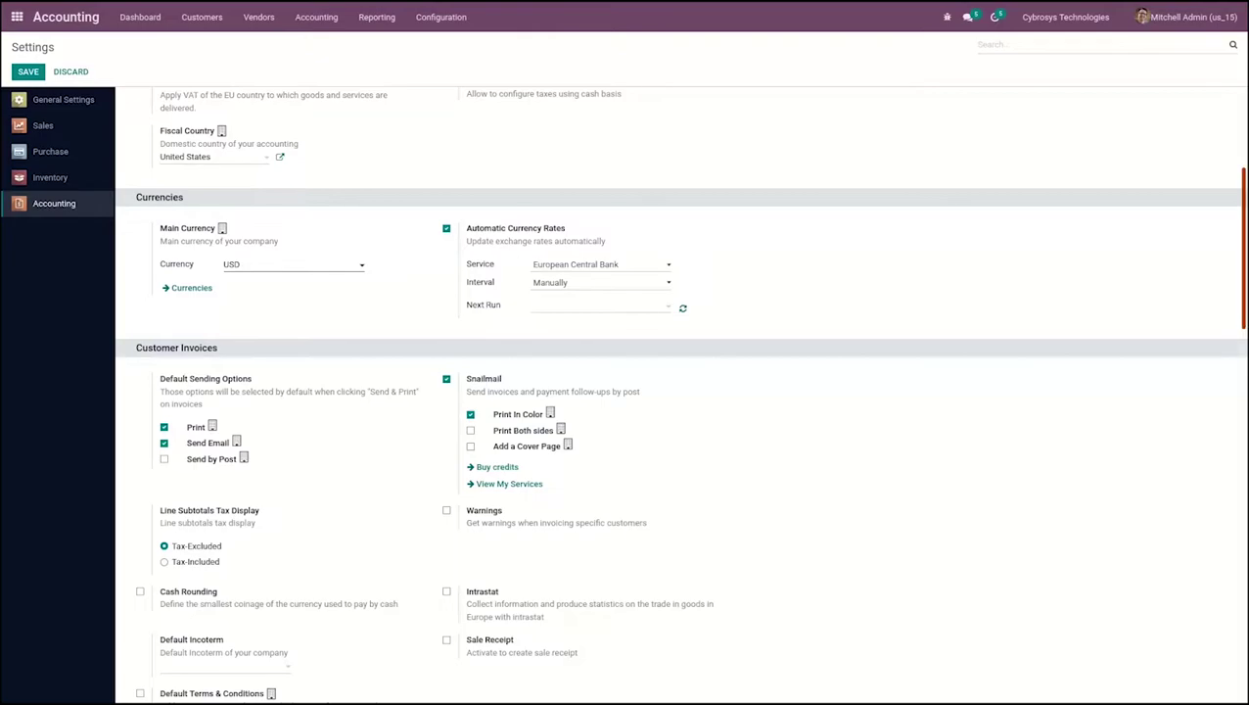
scroll(1244, 229, "up", 4)
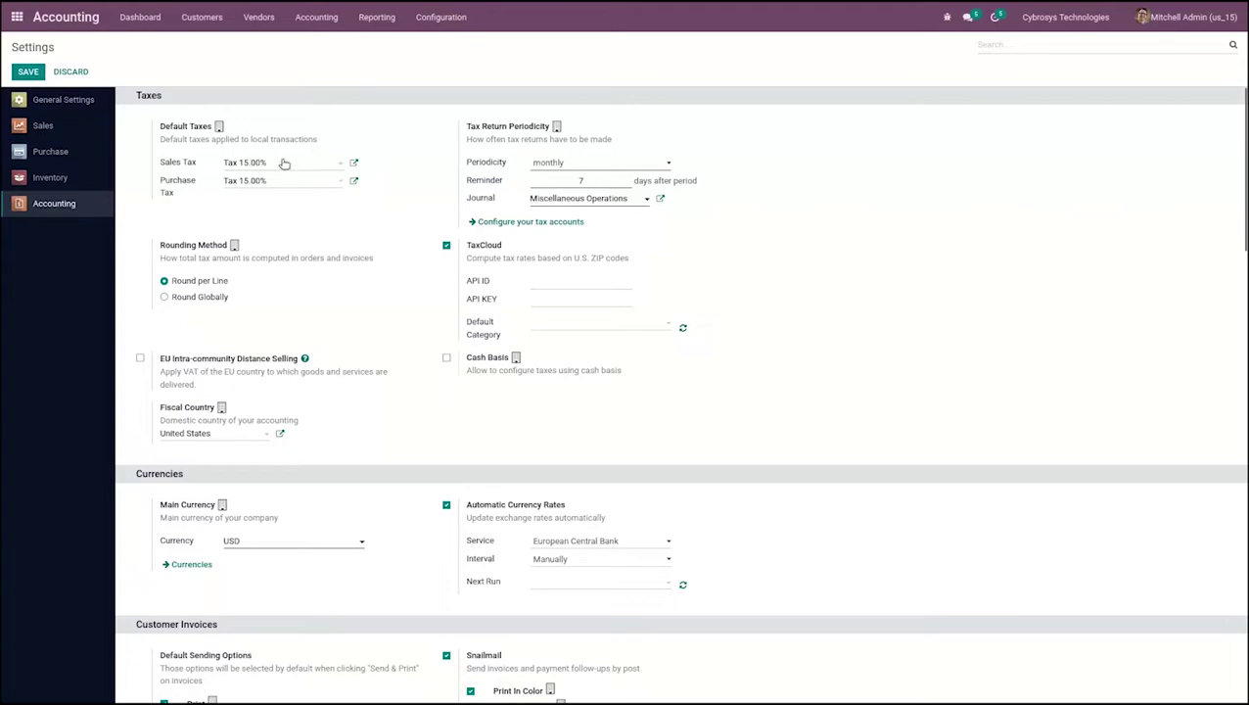
mouse_move(288, 185)
Open the 1099 Report wizard, view the journal items that can be added, and close it without generating the report.
left_click(378, 28)
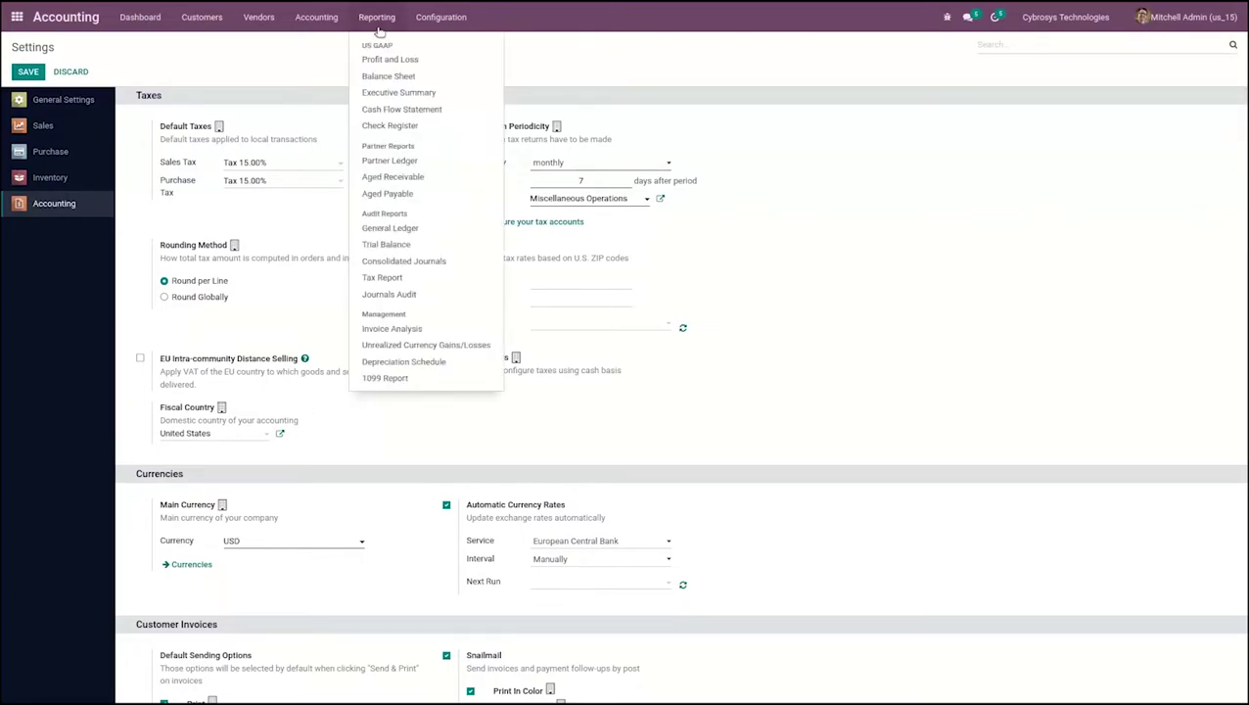
left_click(401, 385)
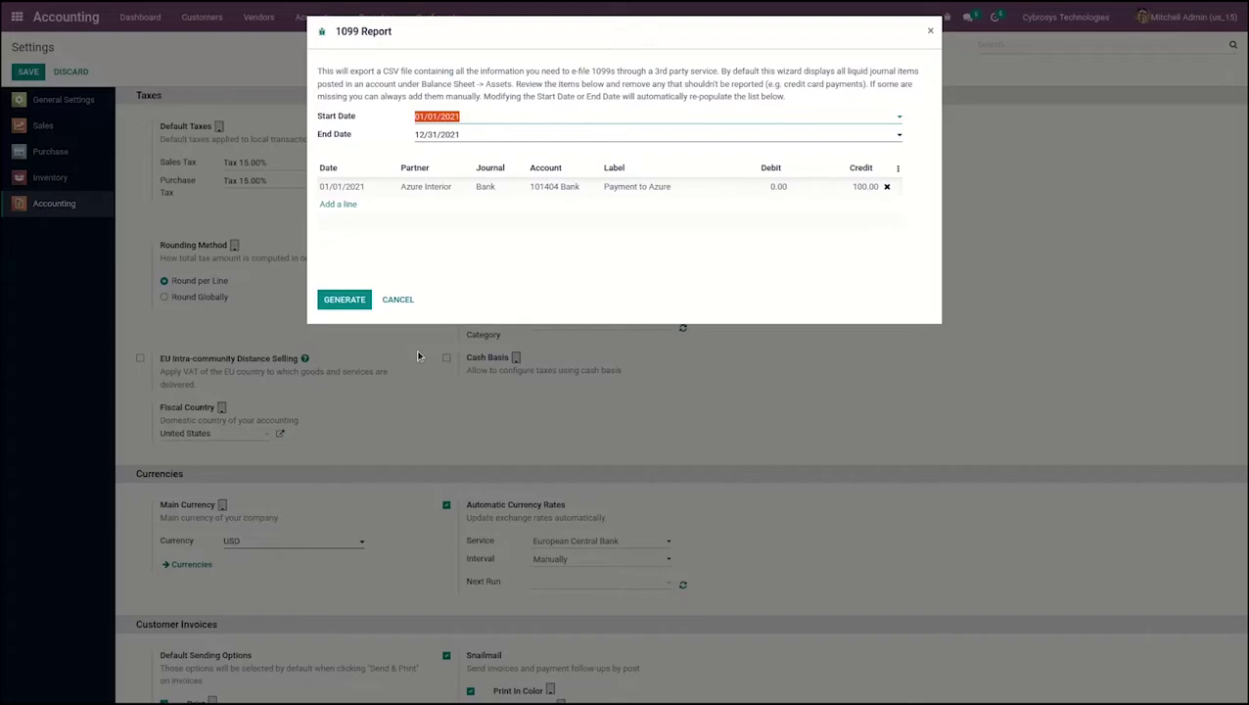
left_click(454, 205)
left_click(337, 205)
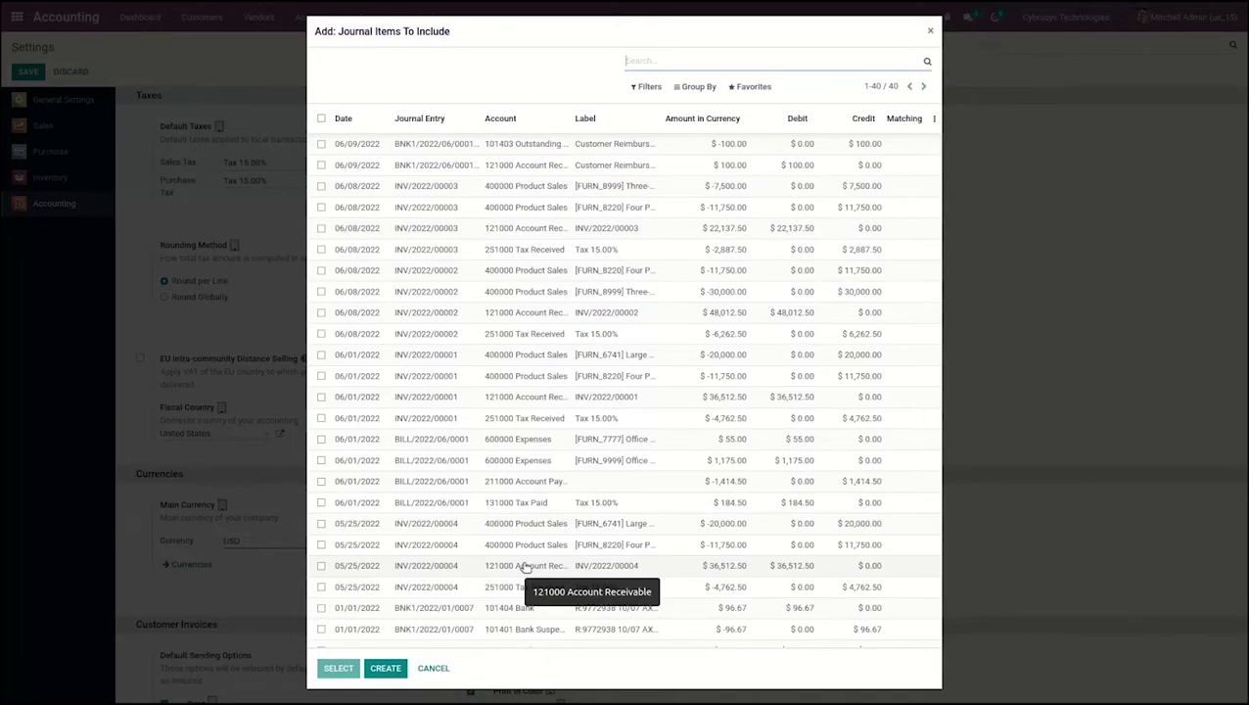
left_click(451, 669)
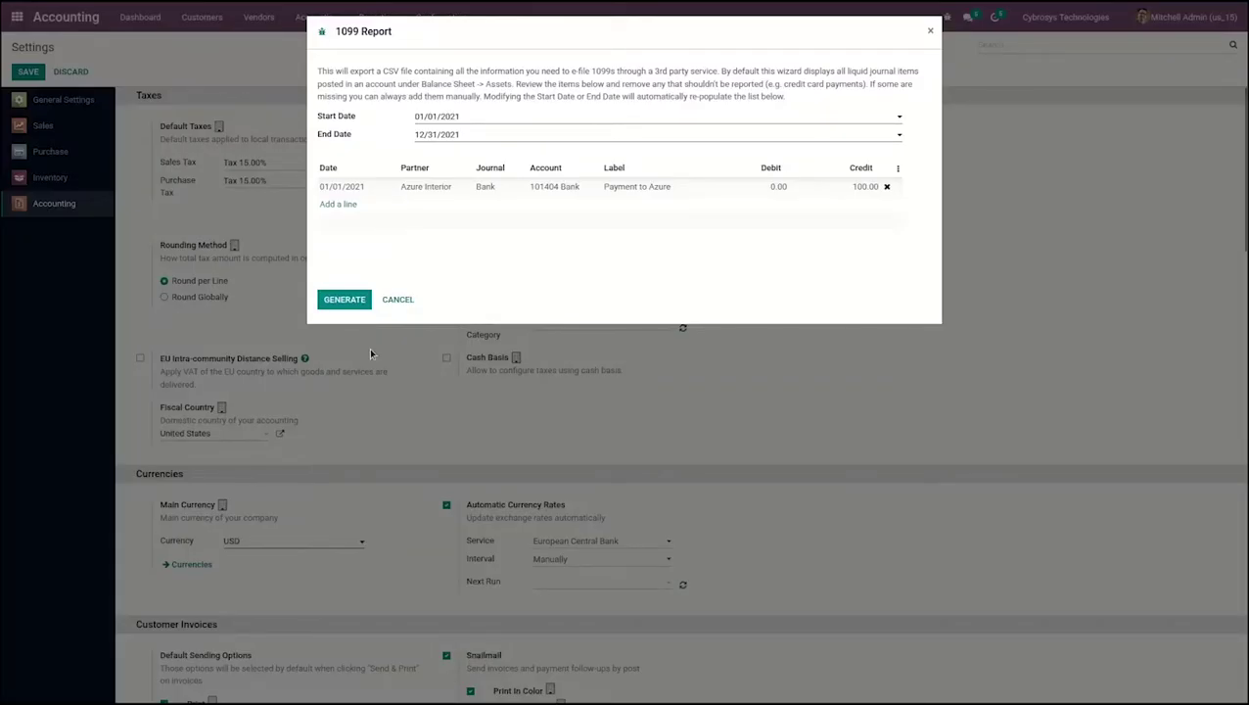
left_click(400, 299)
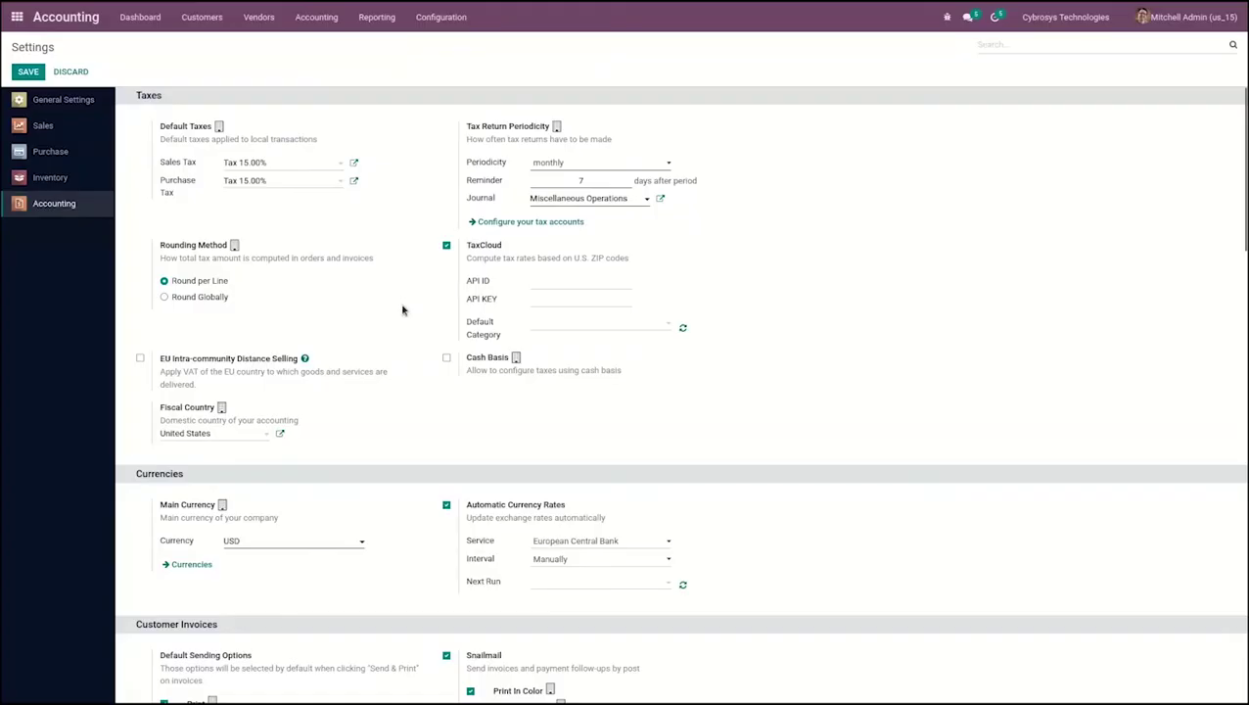
Open the Accounting settings and examine the check layout, multi-page stub and margin options under Vendor Payments.
left_click(453, 22)
left_click(455, 55)
scroll(682, 392, "down", 1)
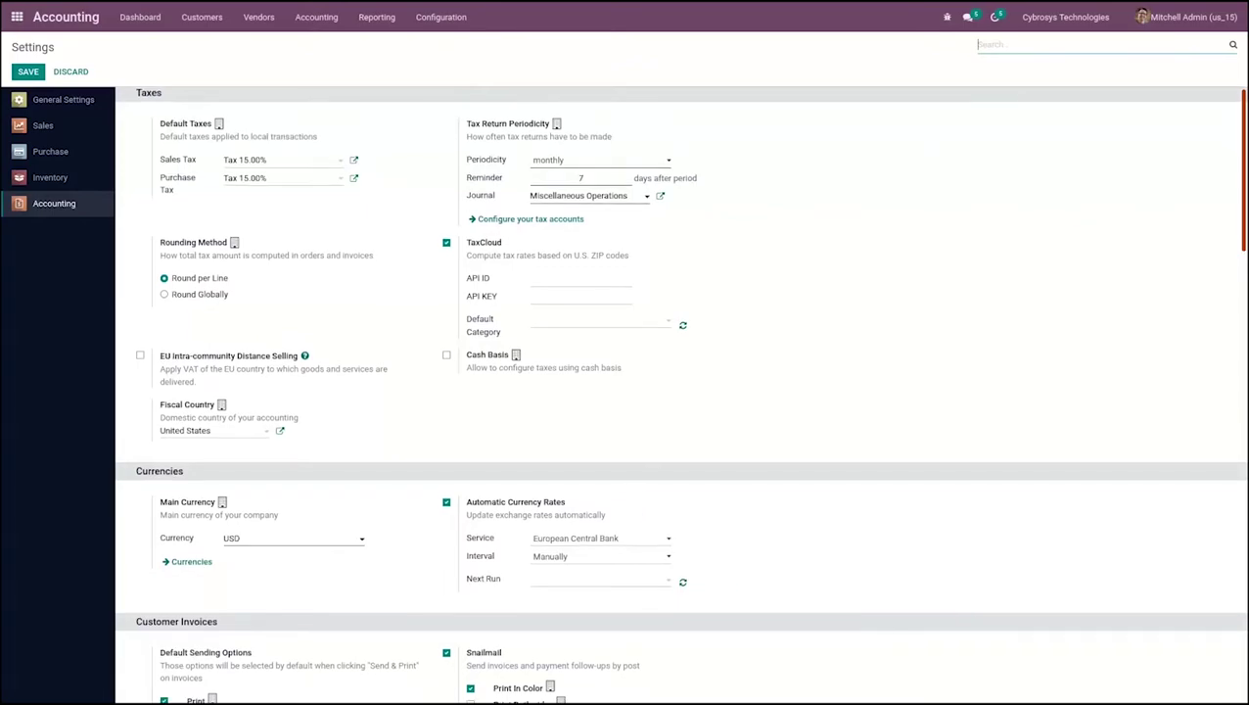
scroll(681, 392, "down", 1)
scroll(680, 395, "down", 4)
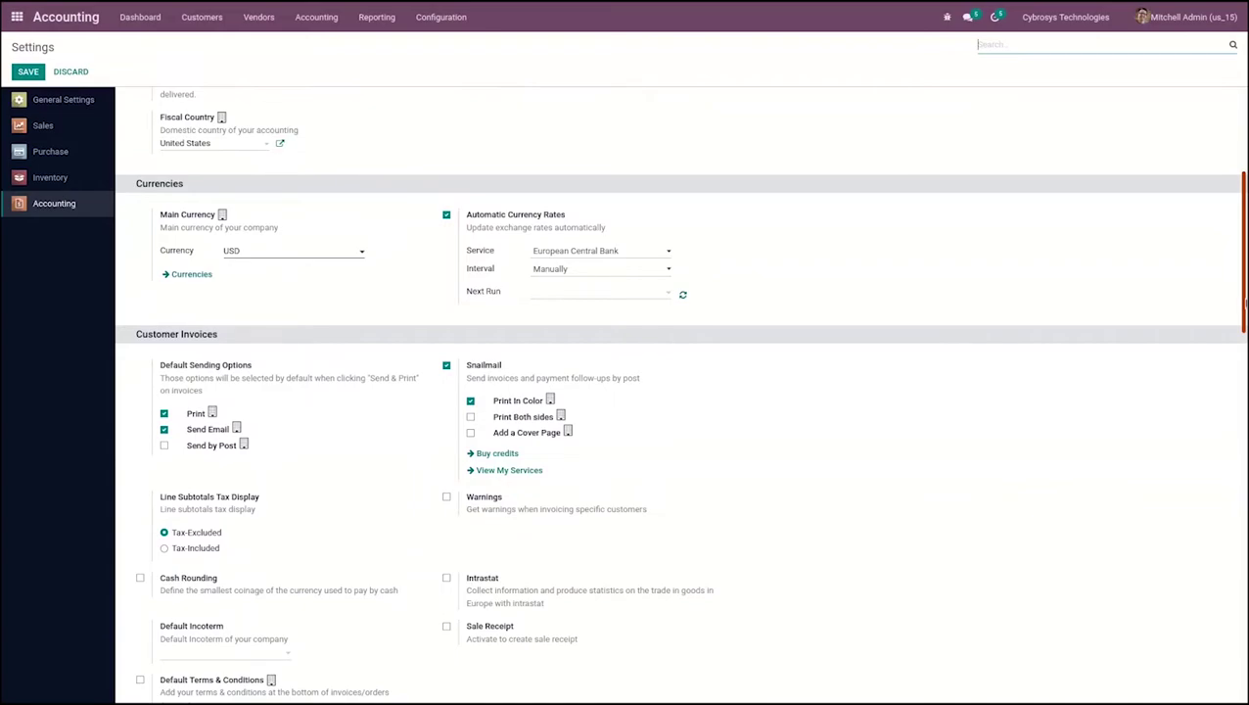
scroll(1243, 497, "down", 5)
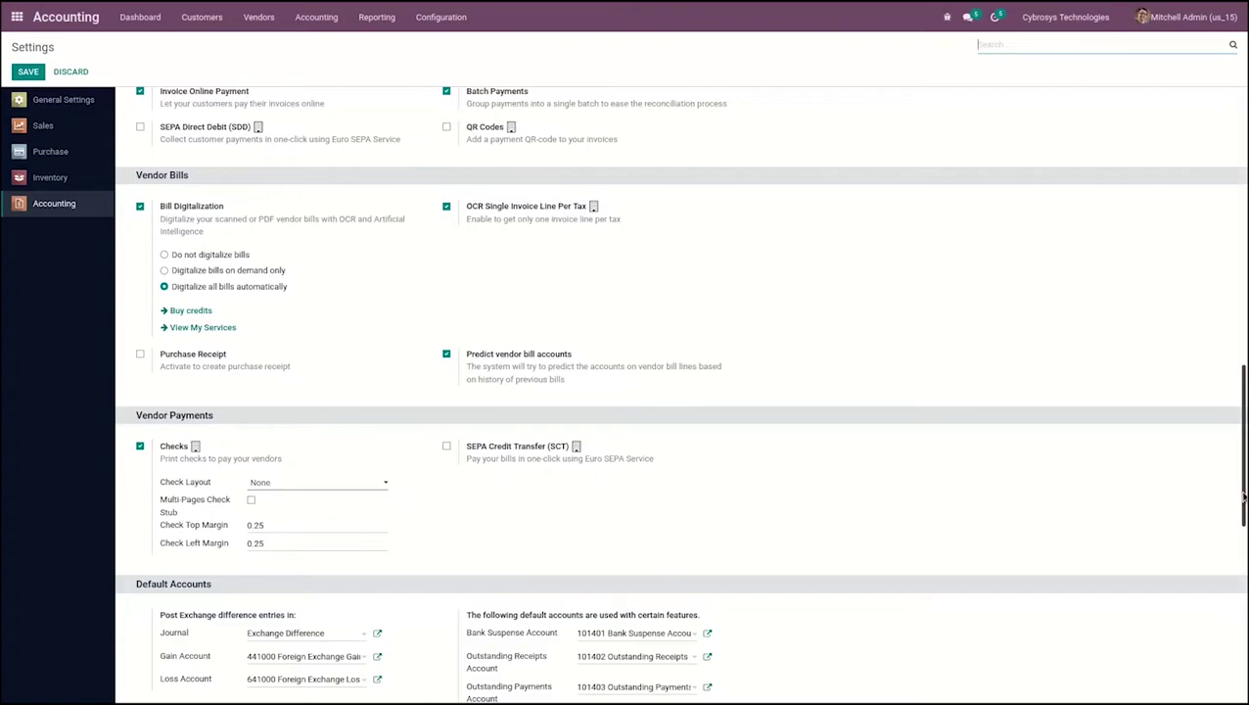
left_click(304, 490)
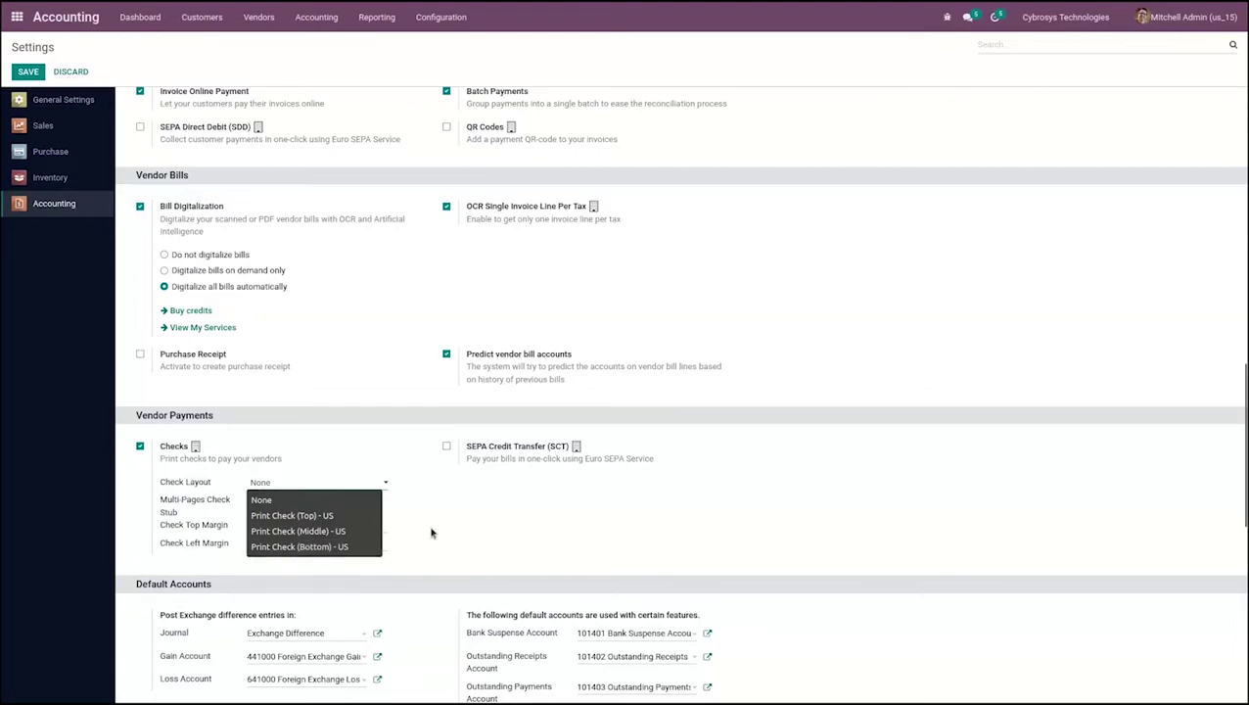
left_click(418, 472)
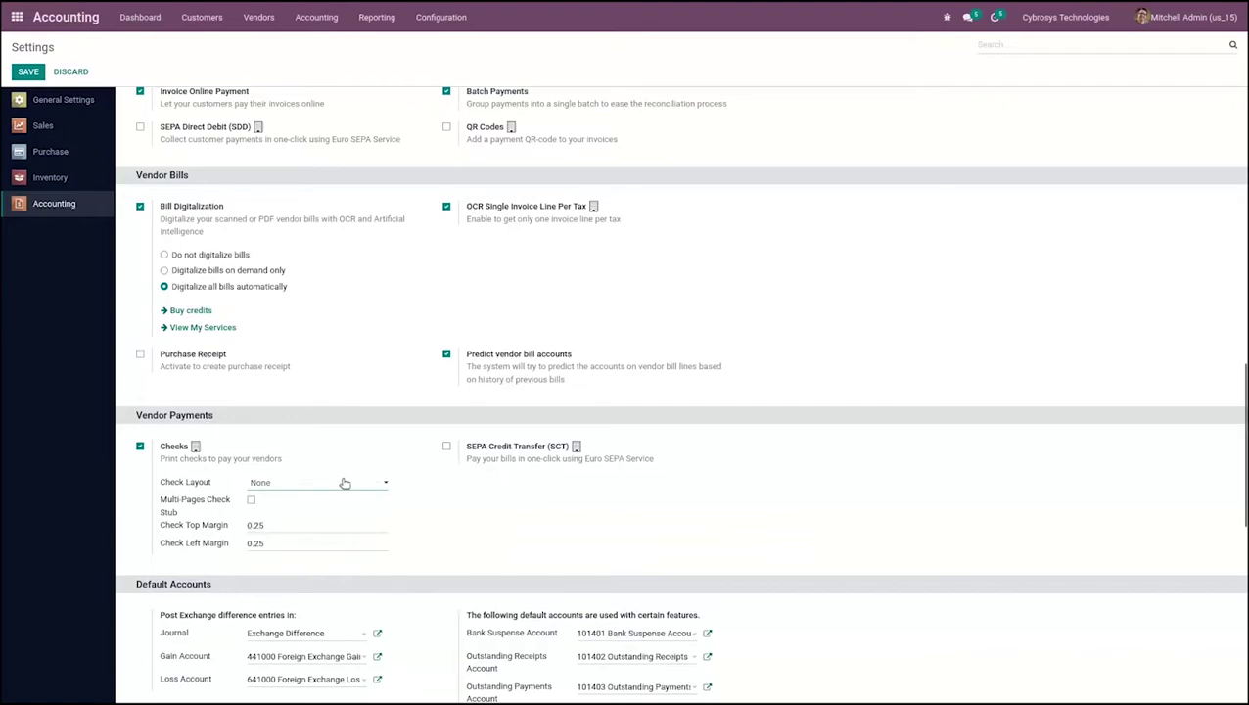
mouse_move(172, 503)
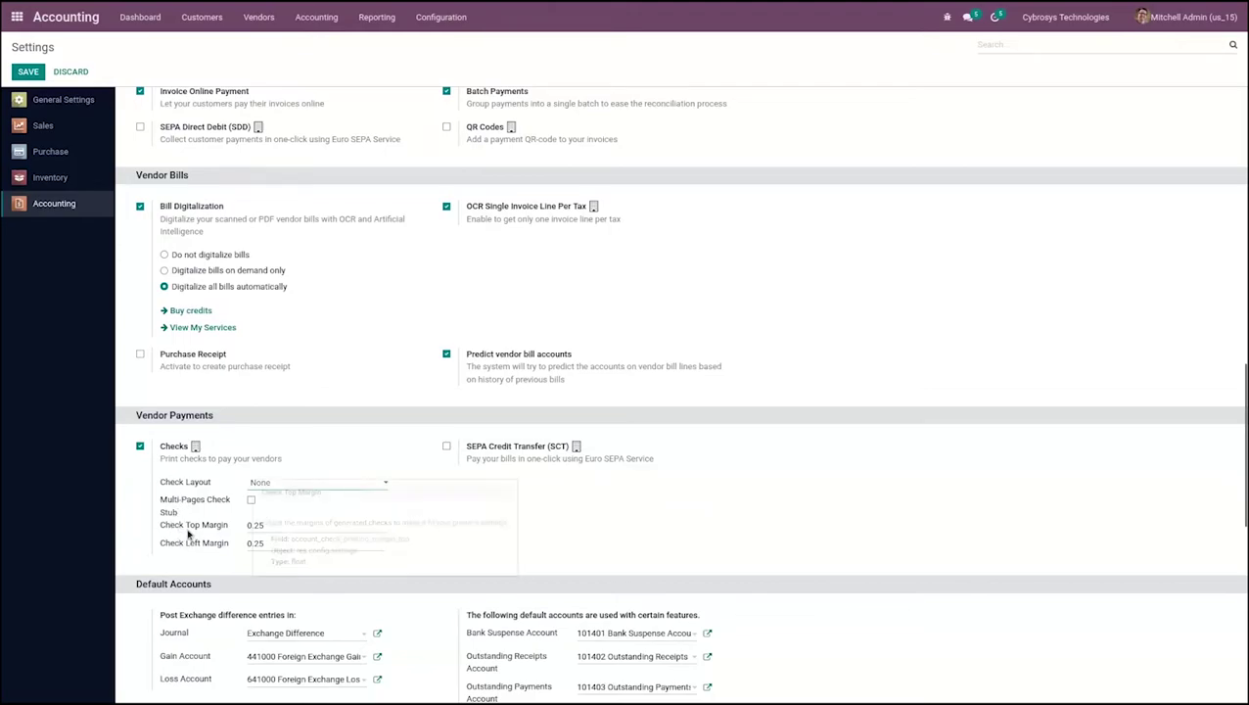
mouse_move(180, 548)
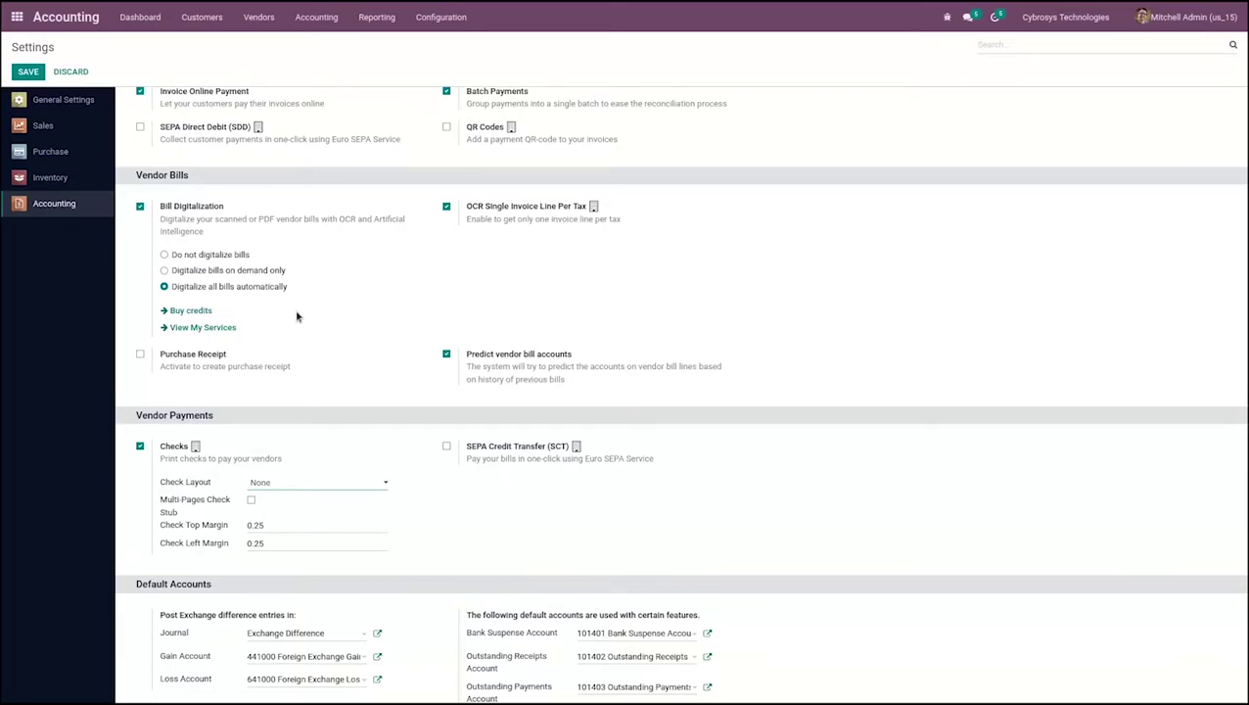
Open the customer payments, select the Lumber Inc payment to view the Print Checks action, and clear the selection.
left_click(205, 19)
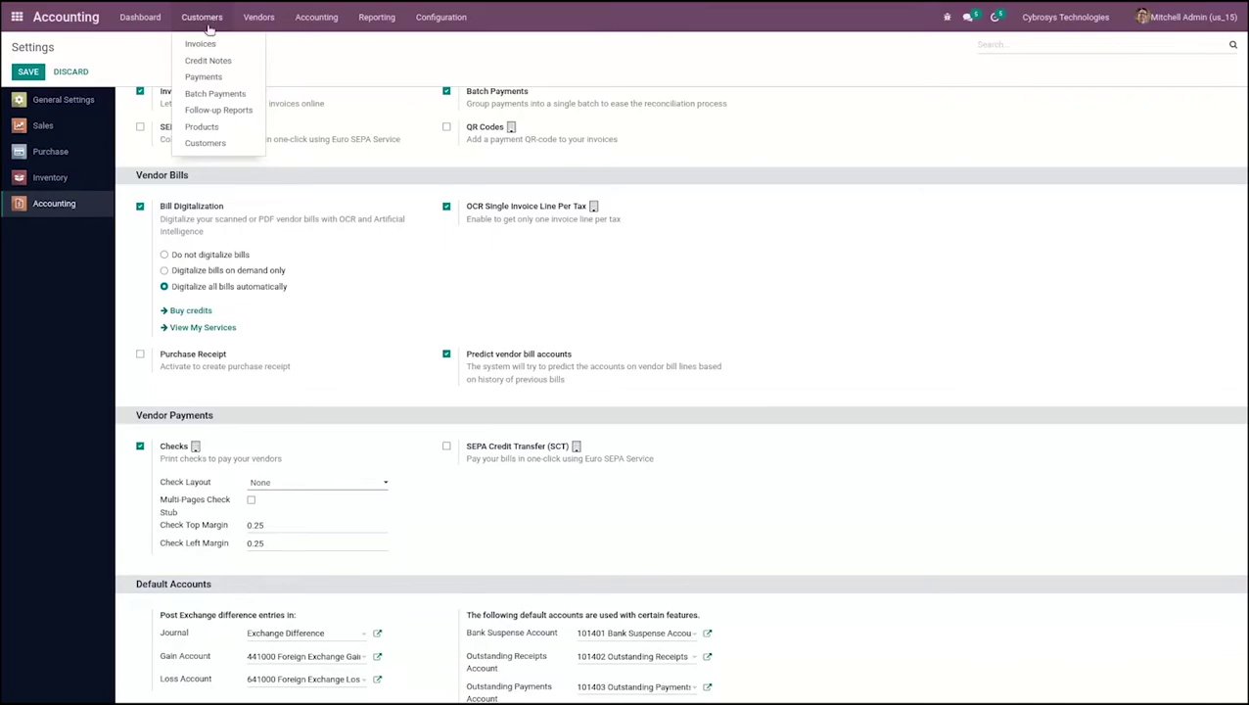
left_click(205, 76)
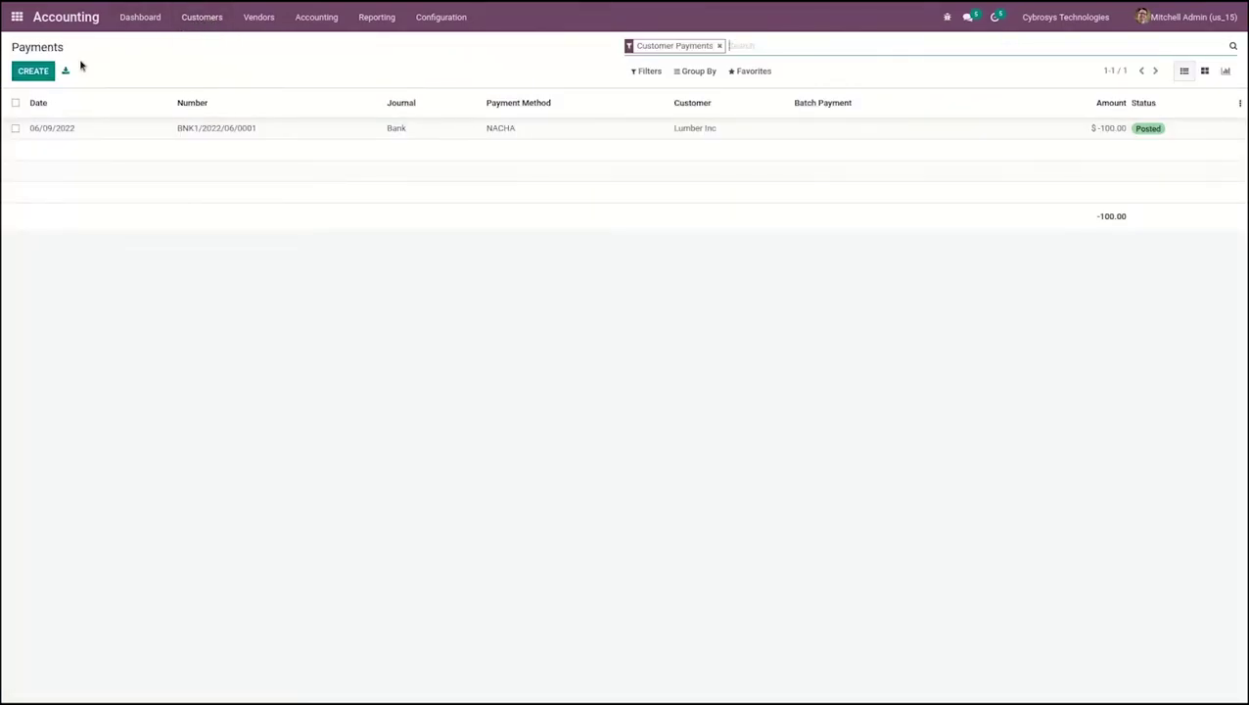
left_click(14, 129)
left_click(590, 71)
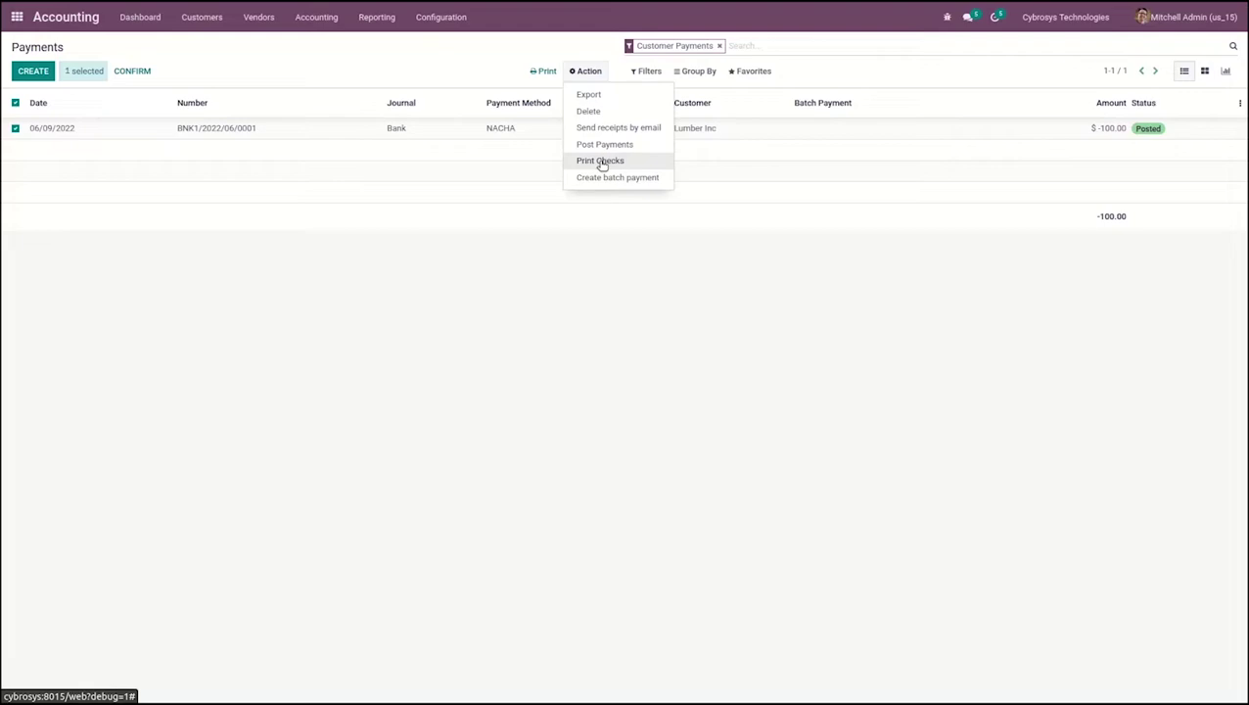
left_click(584, 263)
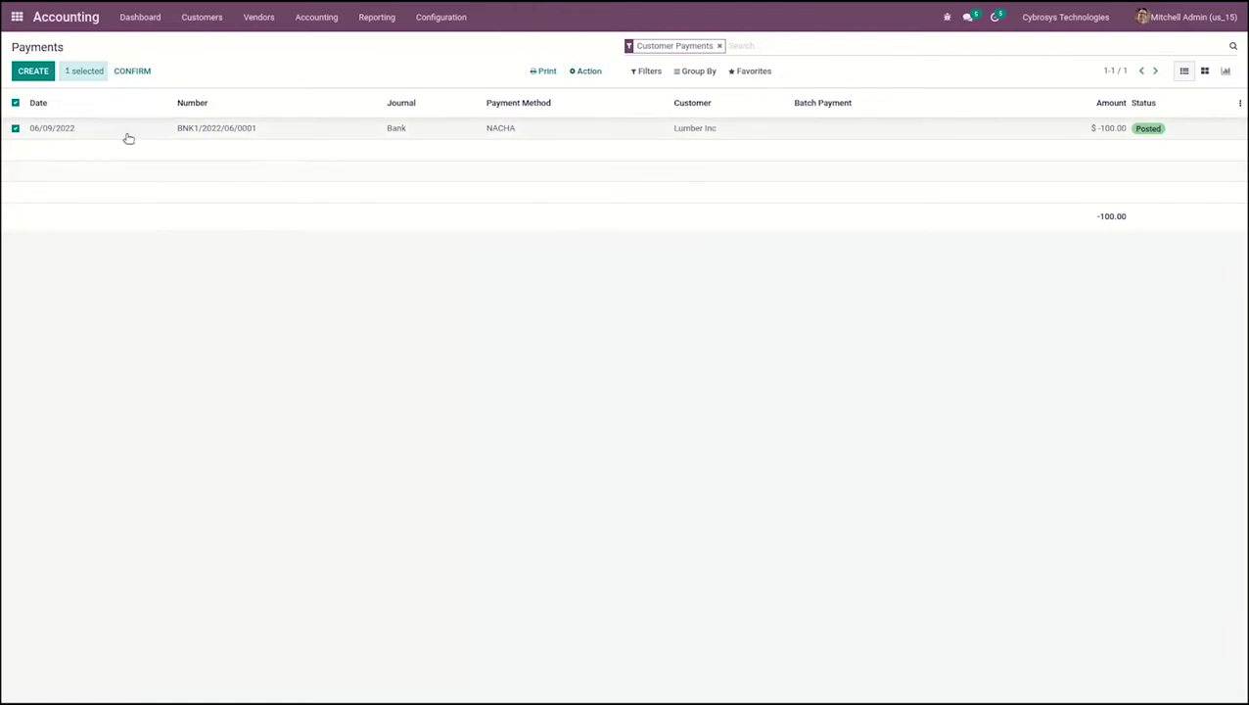
left_click(16, 104)
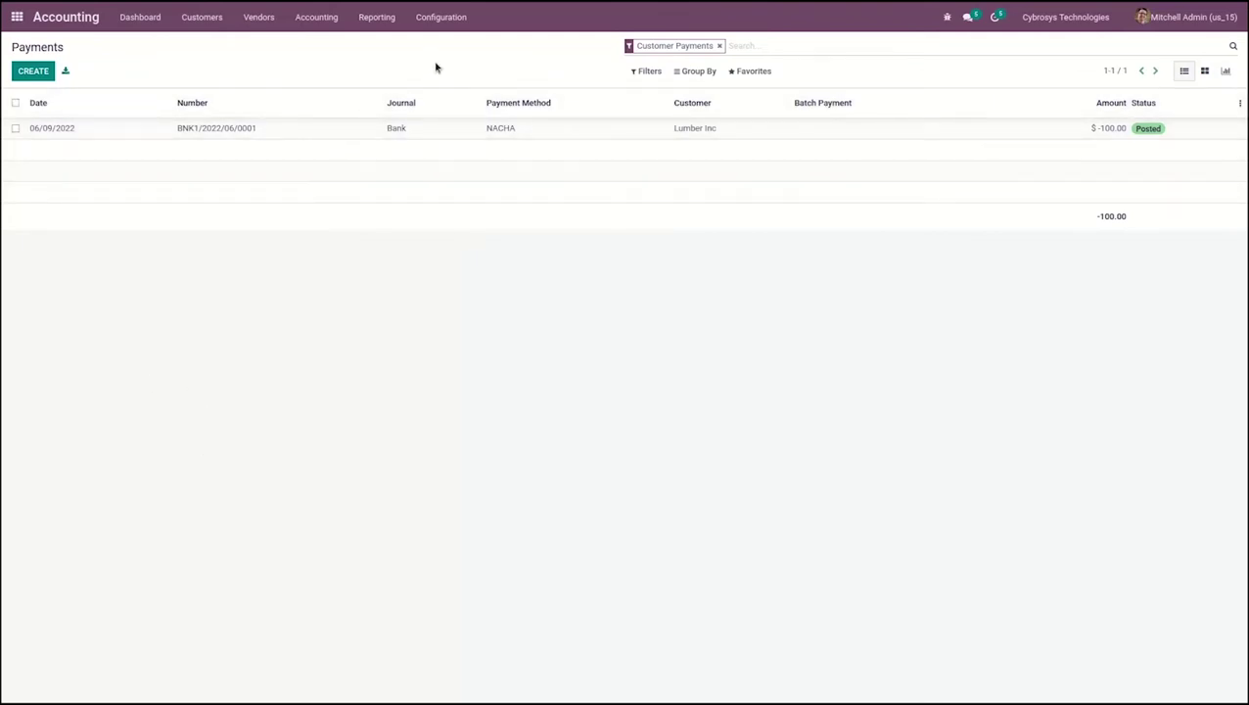
Switch to Apps and search all modules for l10n_us to view the NACHA Payments module.
left_click(17, 17)
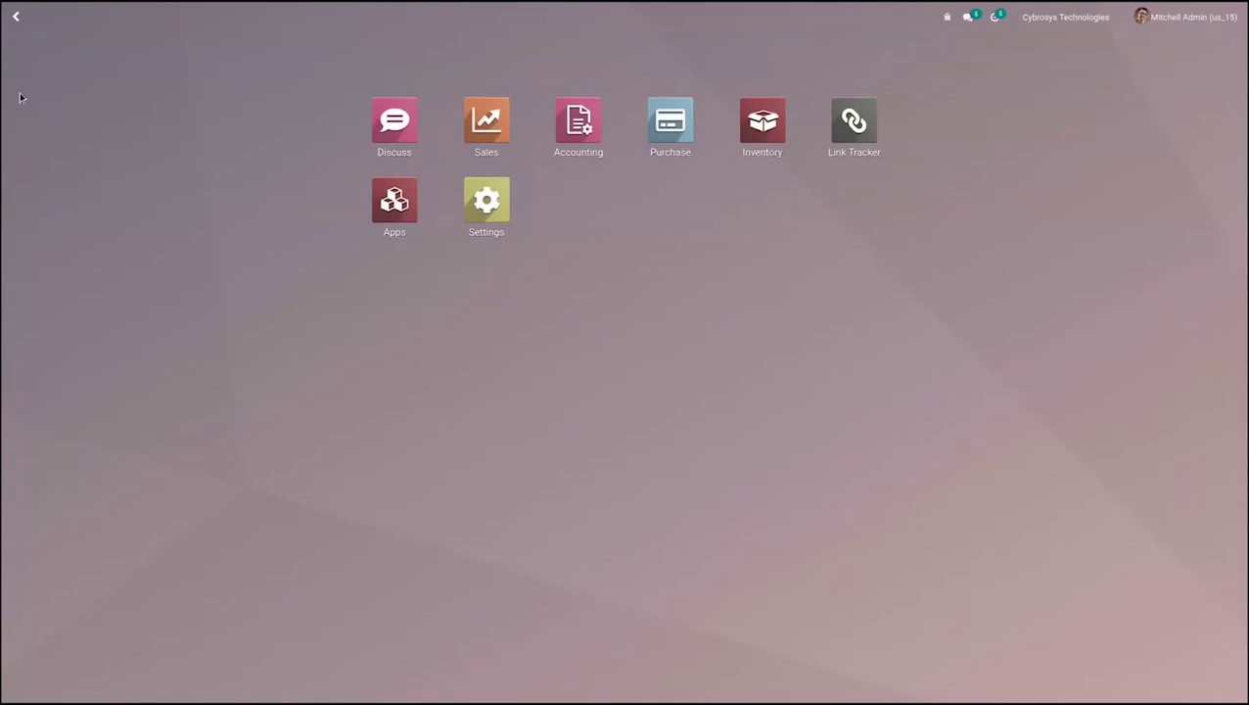
left_click(397, 228)
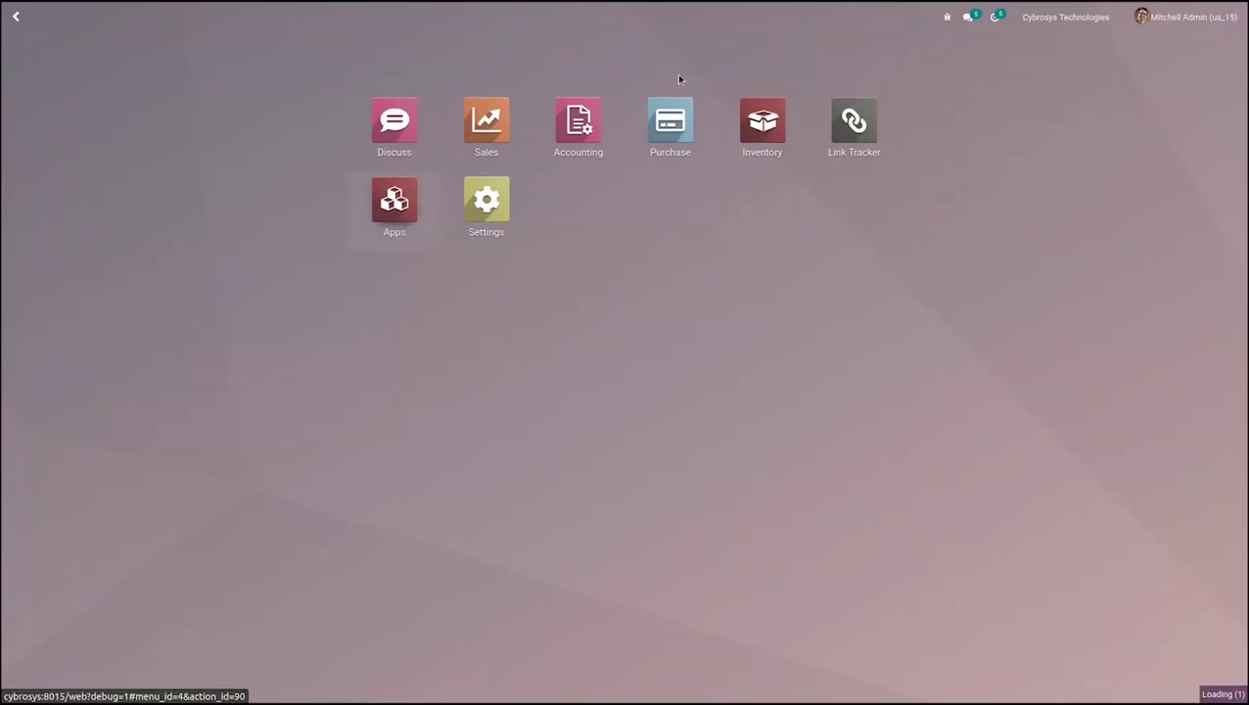
type("l10n_us")
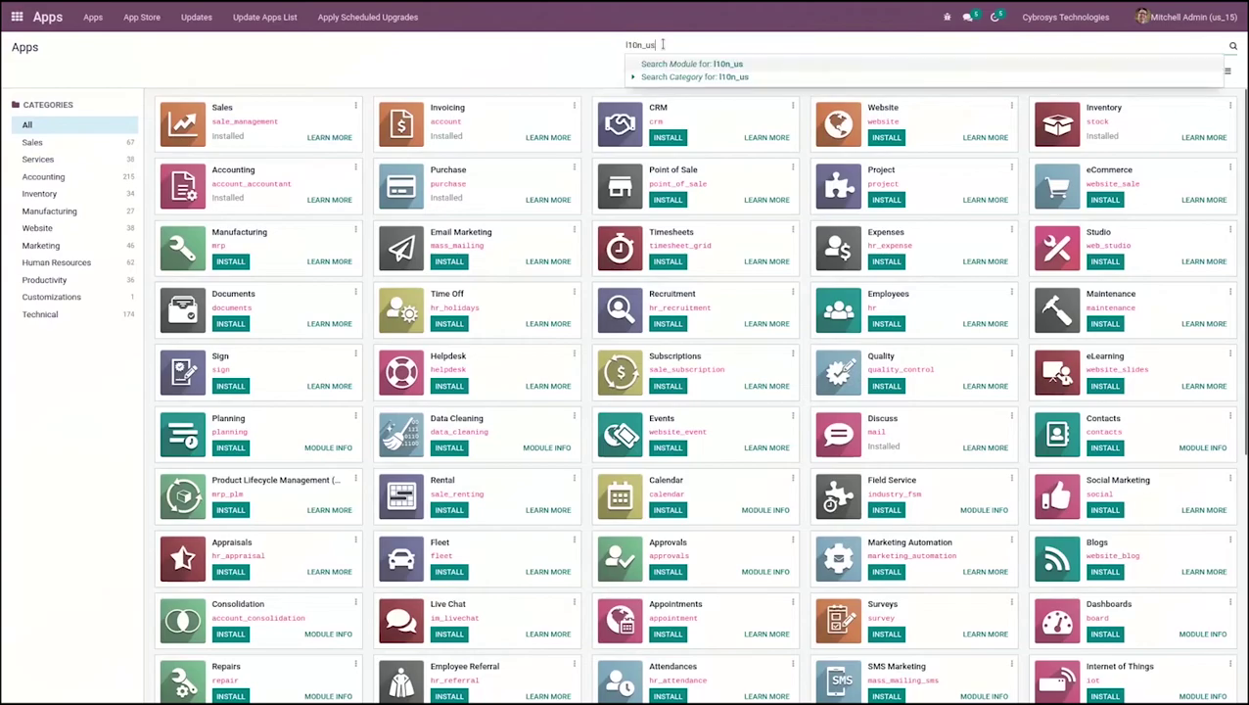
key("Return")
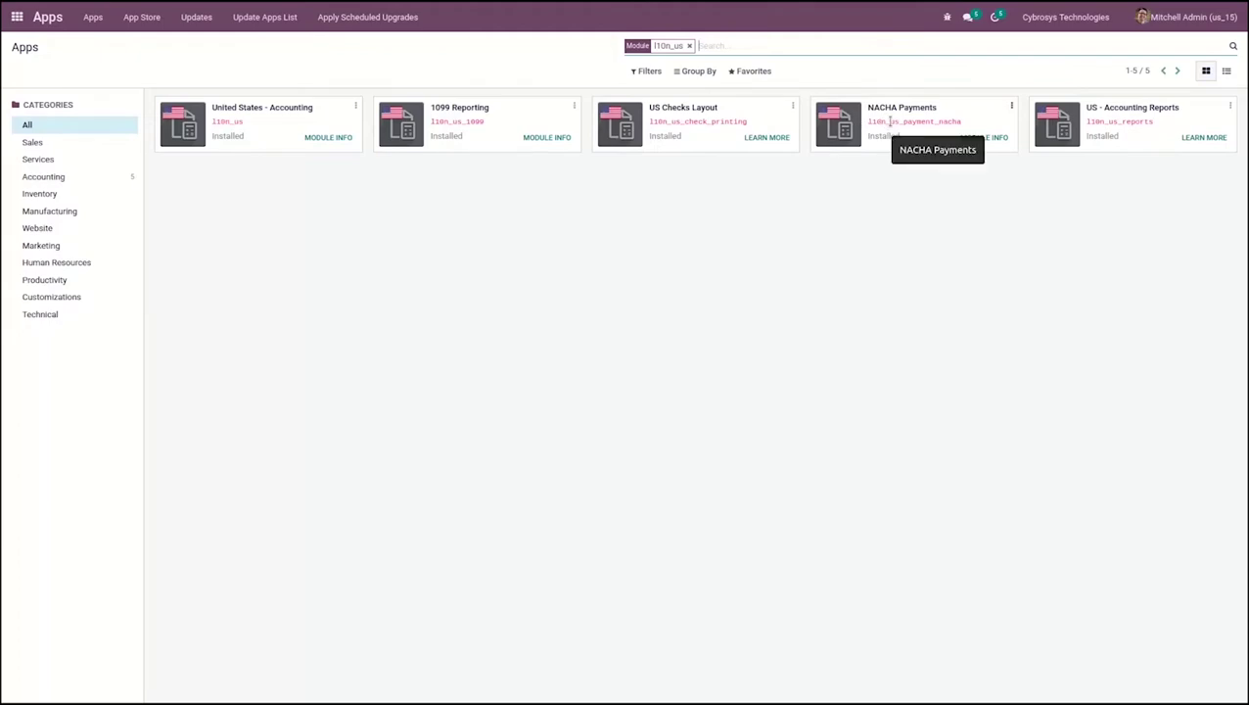
Return to the customer payments in Accounting, view the Lumber Inc payment's details in edit mode, and go back to the list.
left_click(17, 17)
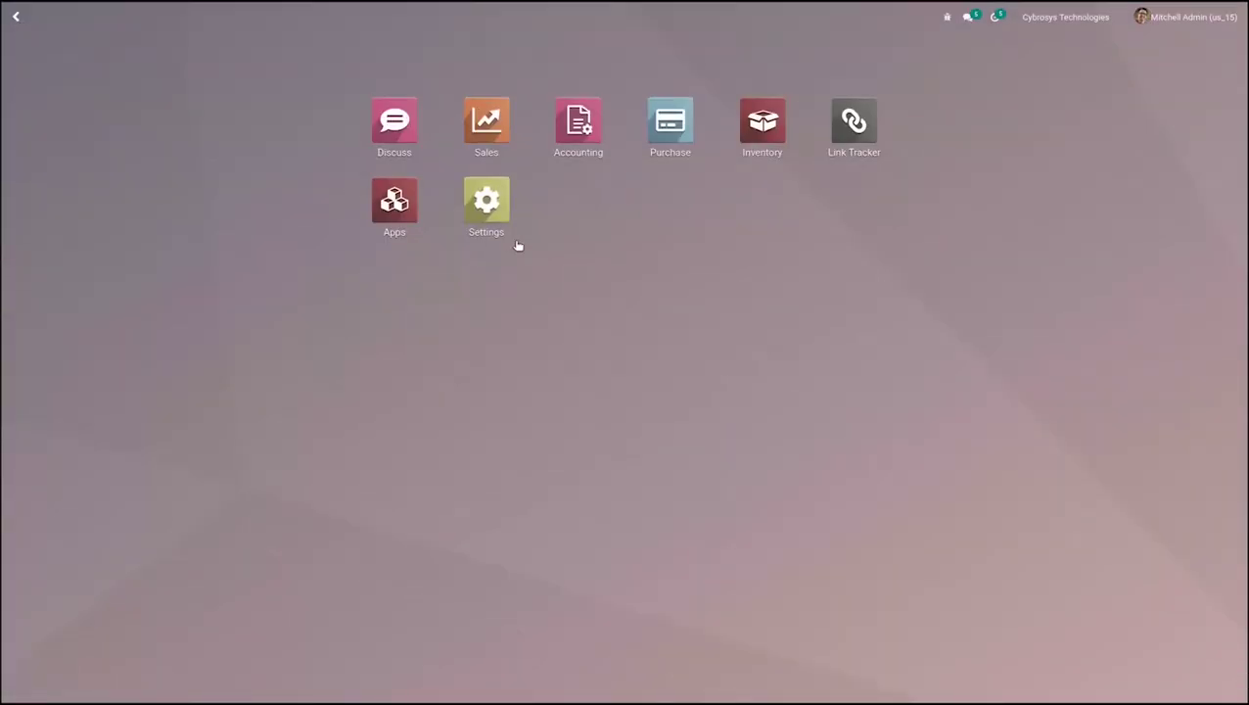
left_click(585, 142)
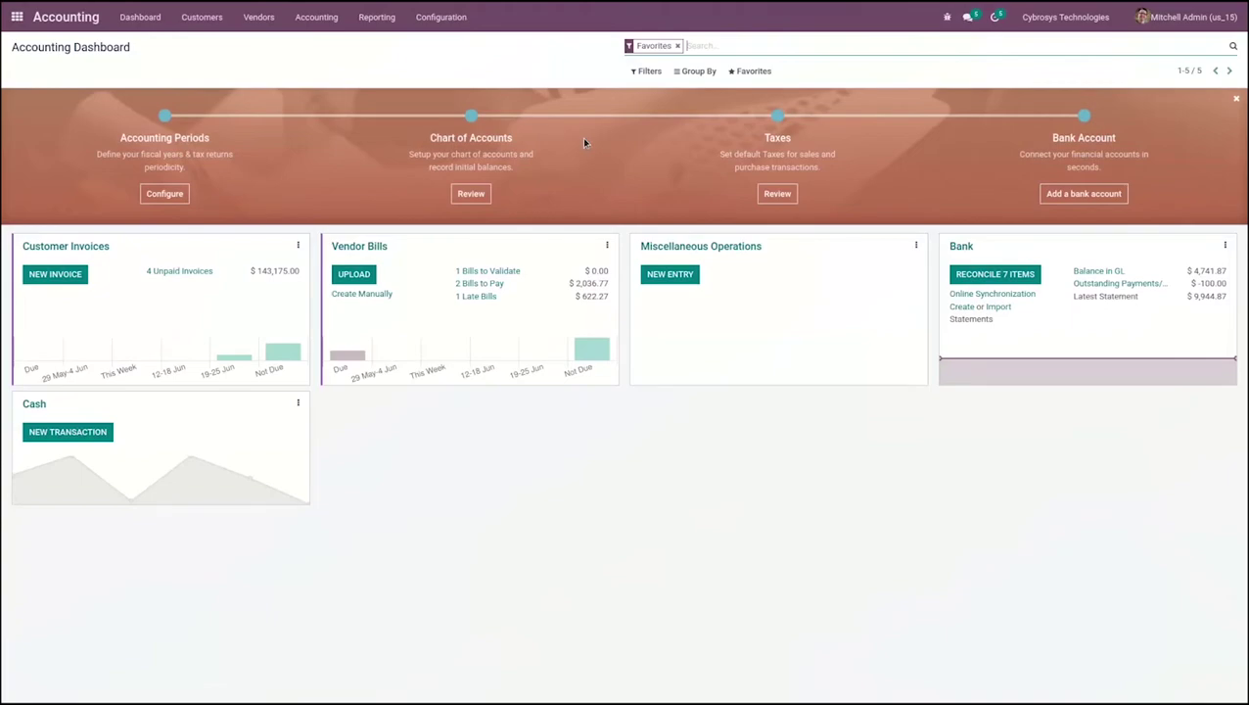
left_click(209, 27)
left_click(217, 80)
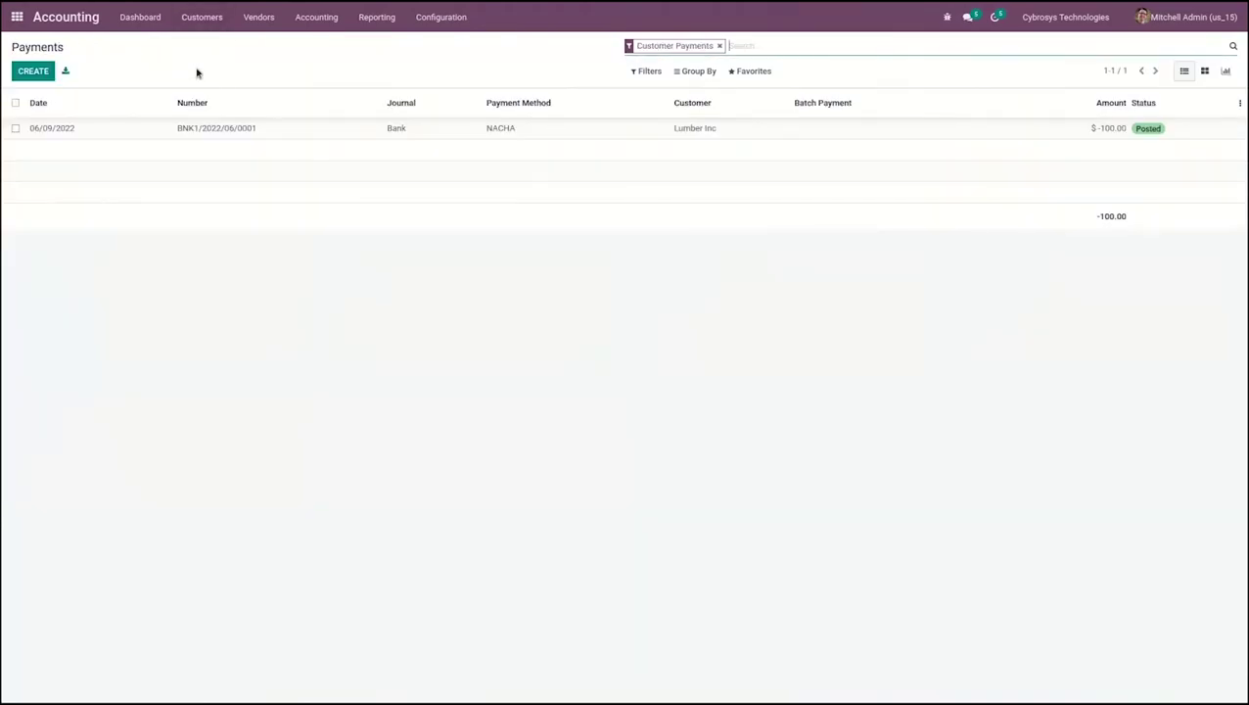
left_click(78, 137)
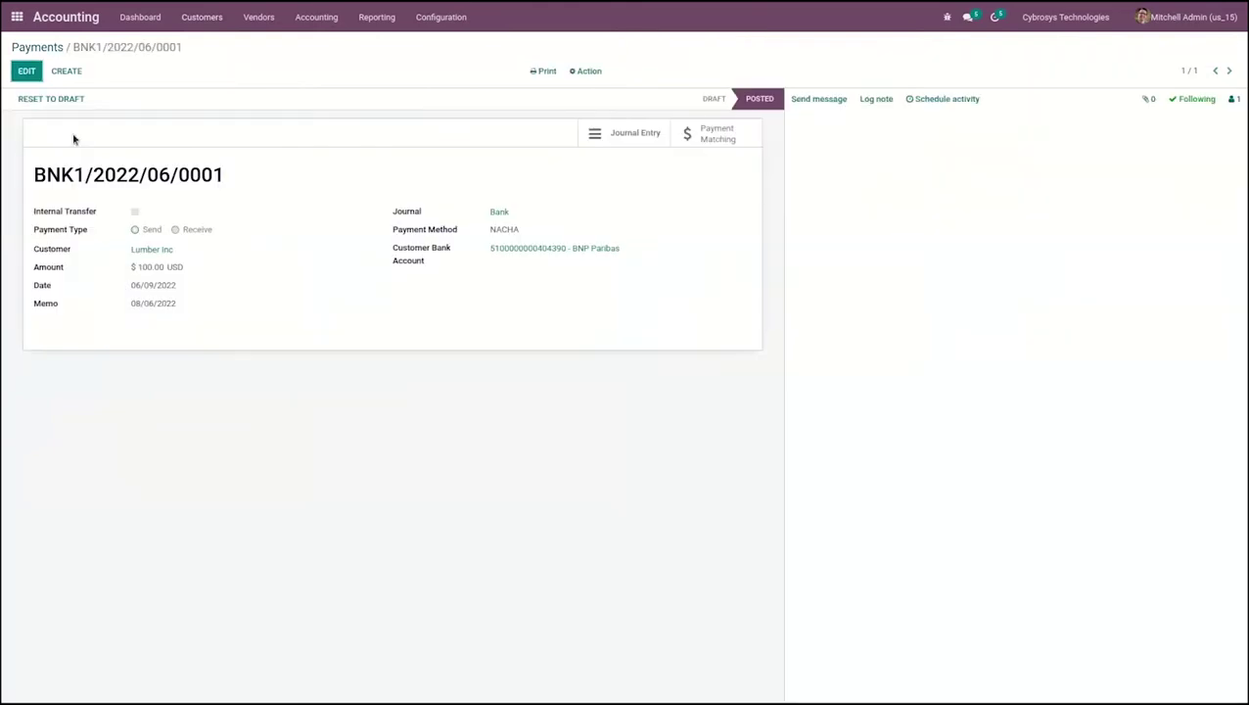
left_click(28, 74)
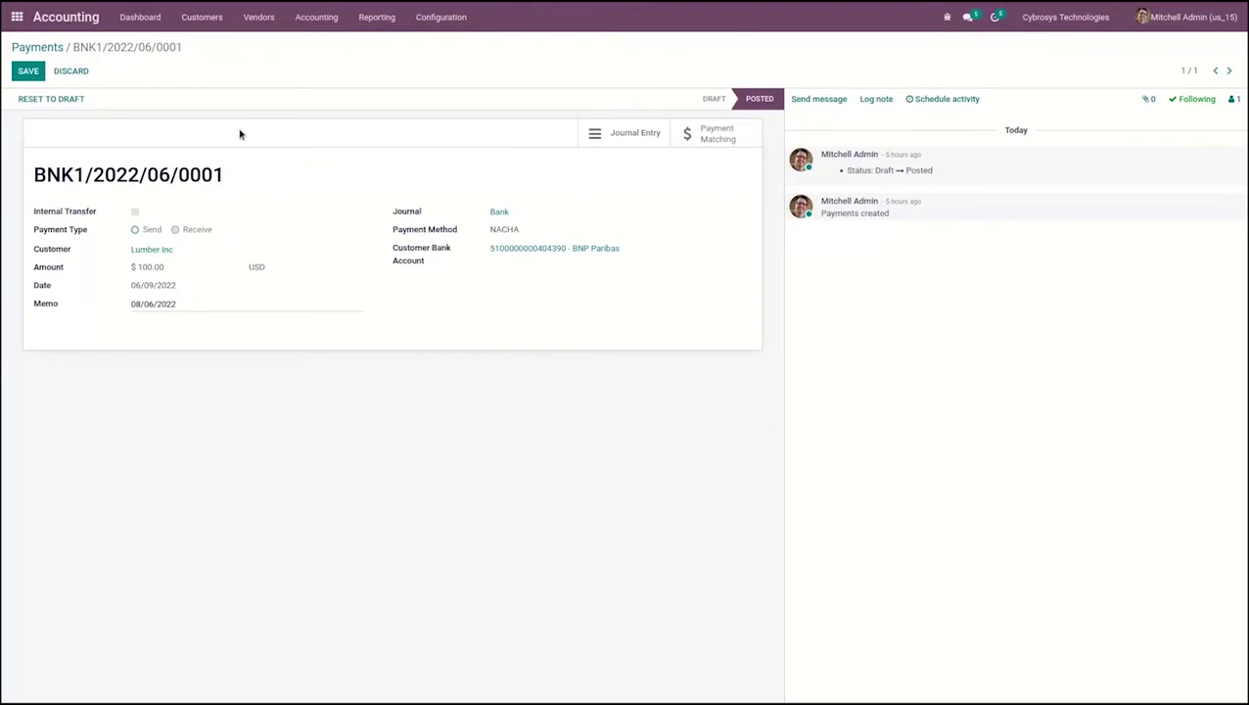
left_click(33, 47)
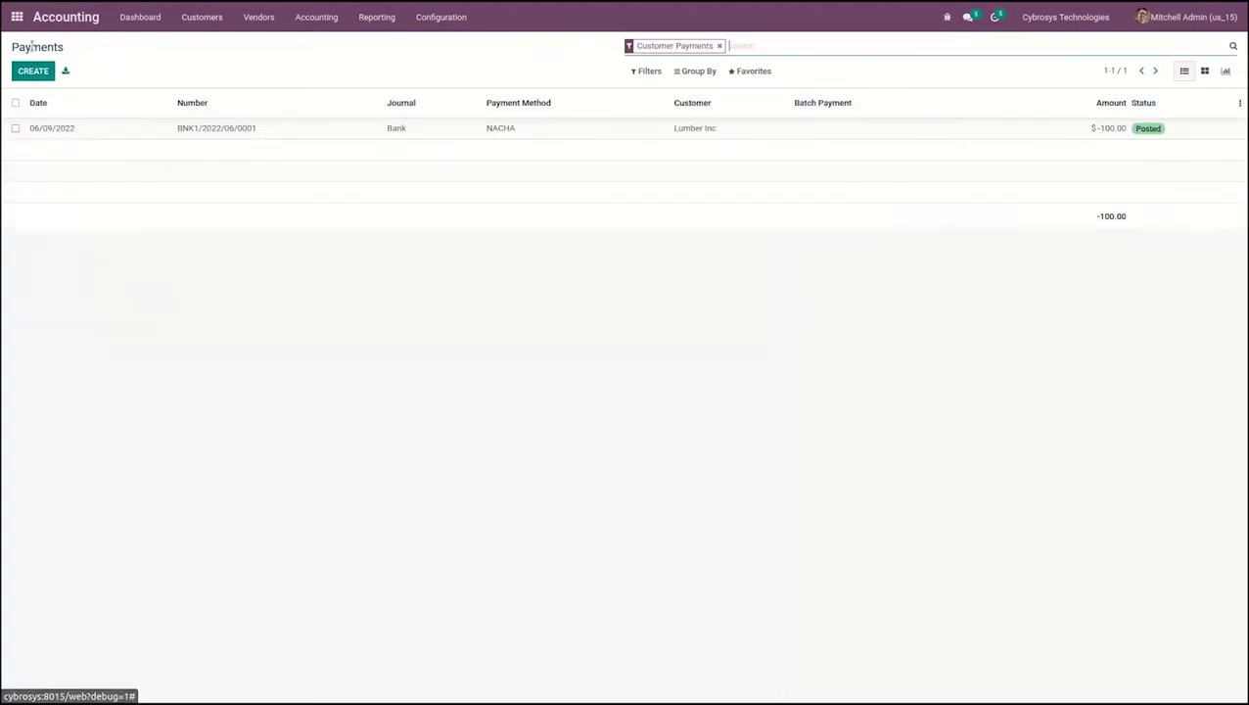
Start a new customer payment with payment type Send and view the available payment methods, including NACHA.
left_click(32, 70)
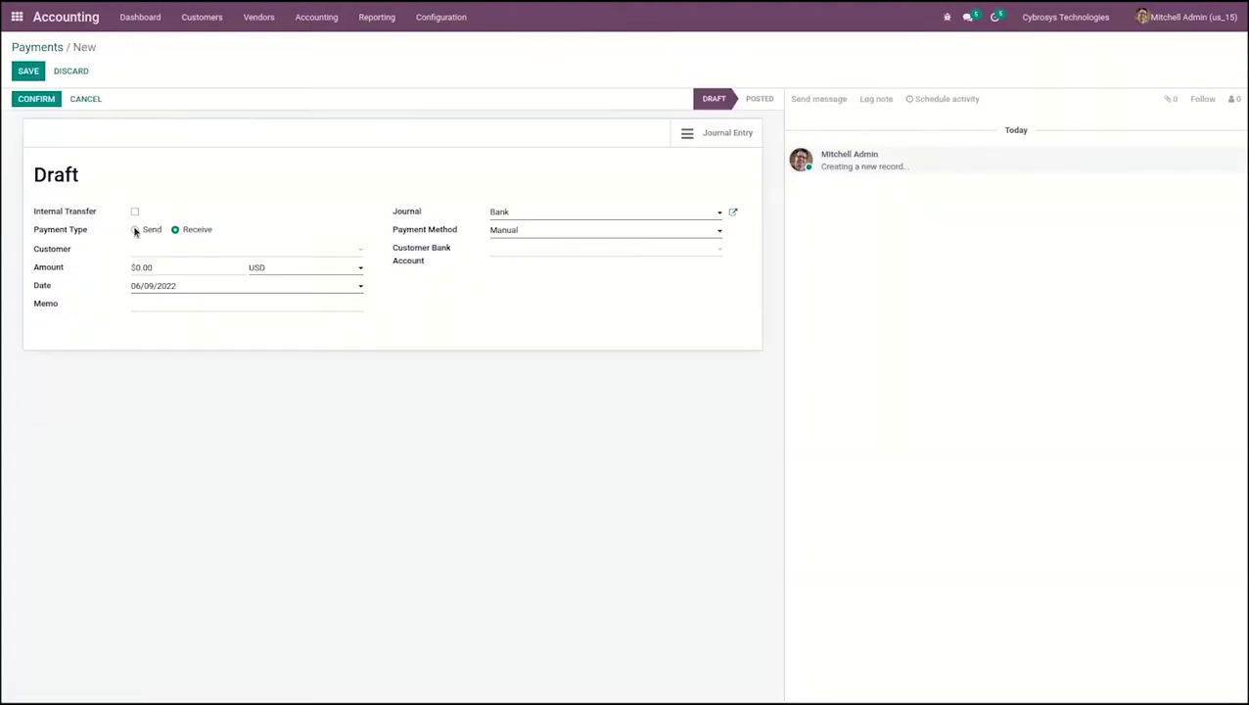
left_click(135, 229)
left_click(546, 231)
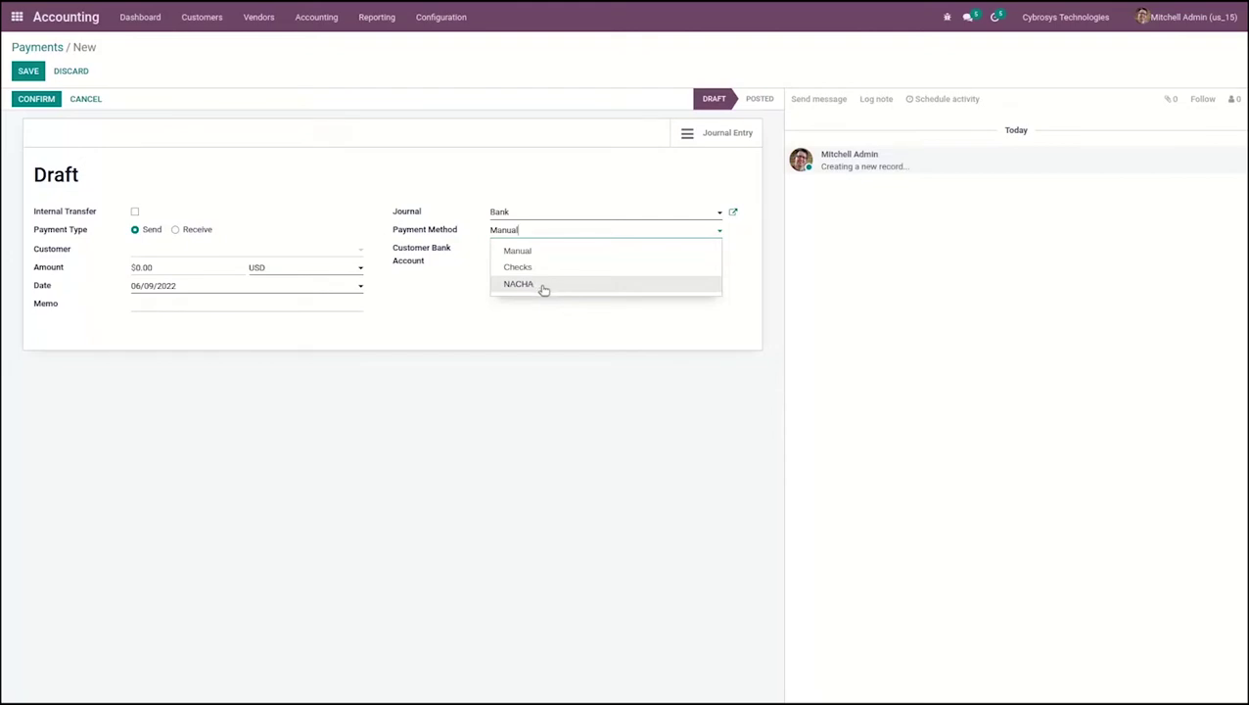
left_click(381, 329)
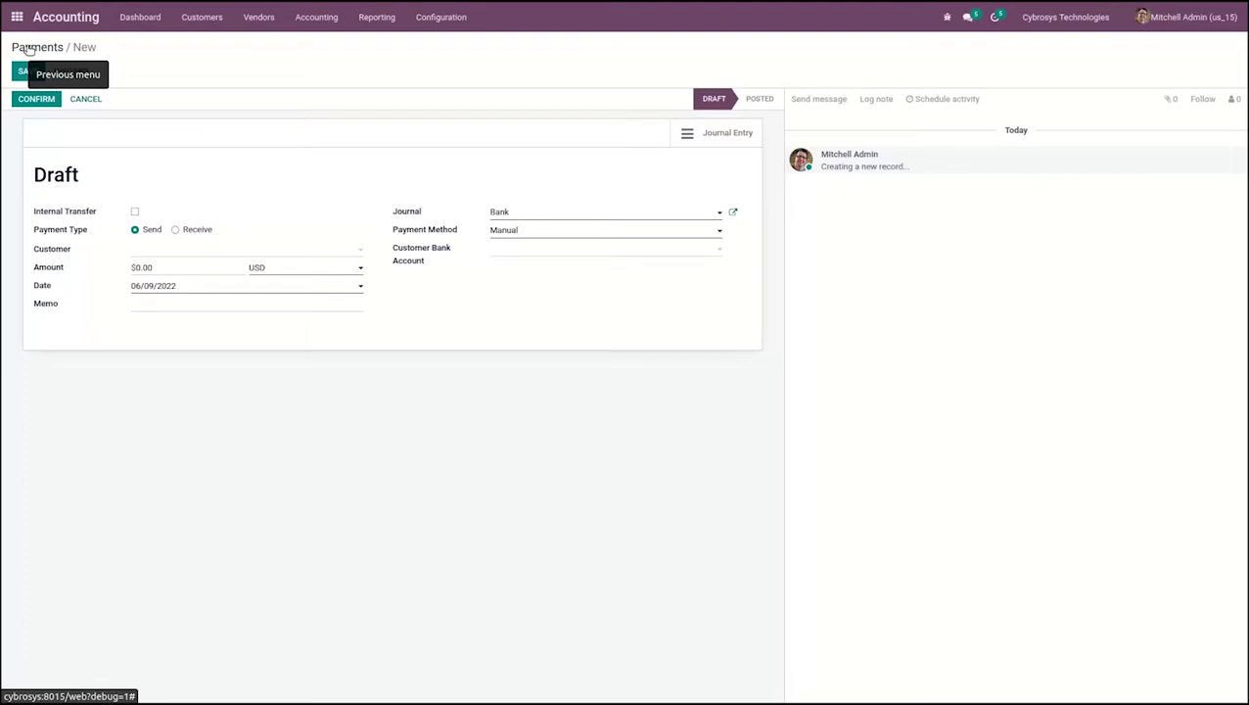
Reopen Apps, remove the Apps filter and search for l10n_us to view the US - Accounting Reports module.
left_click(16, 17)
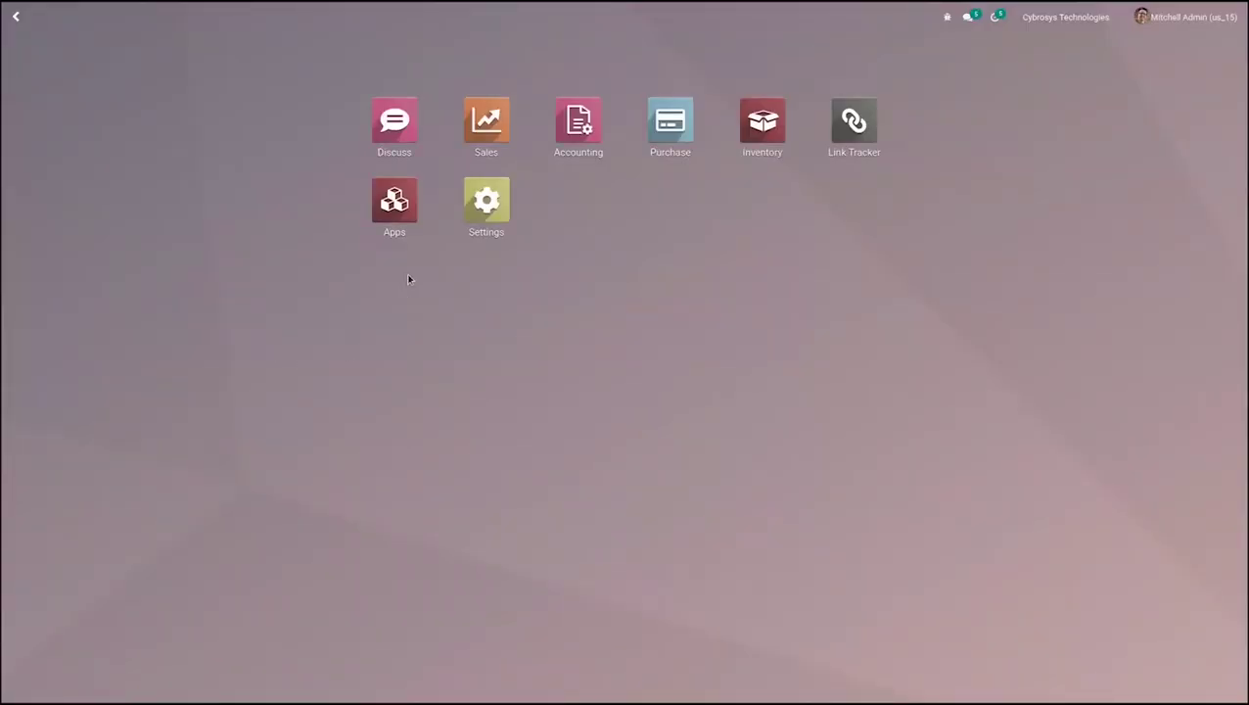
left_click(384, 226)
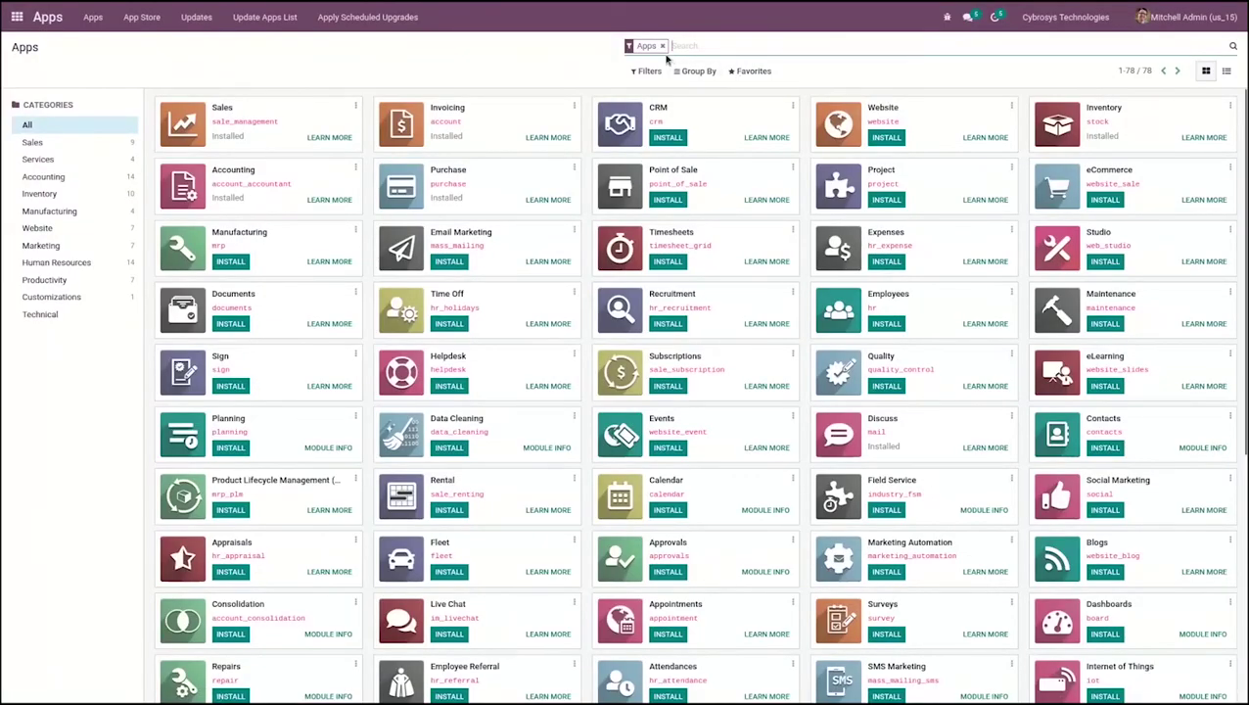
left_click(661, 46)
type("l10n_us")
key("Return")
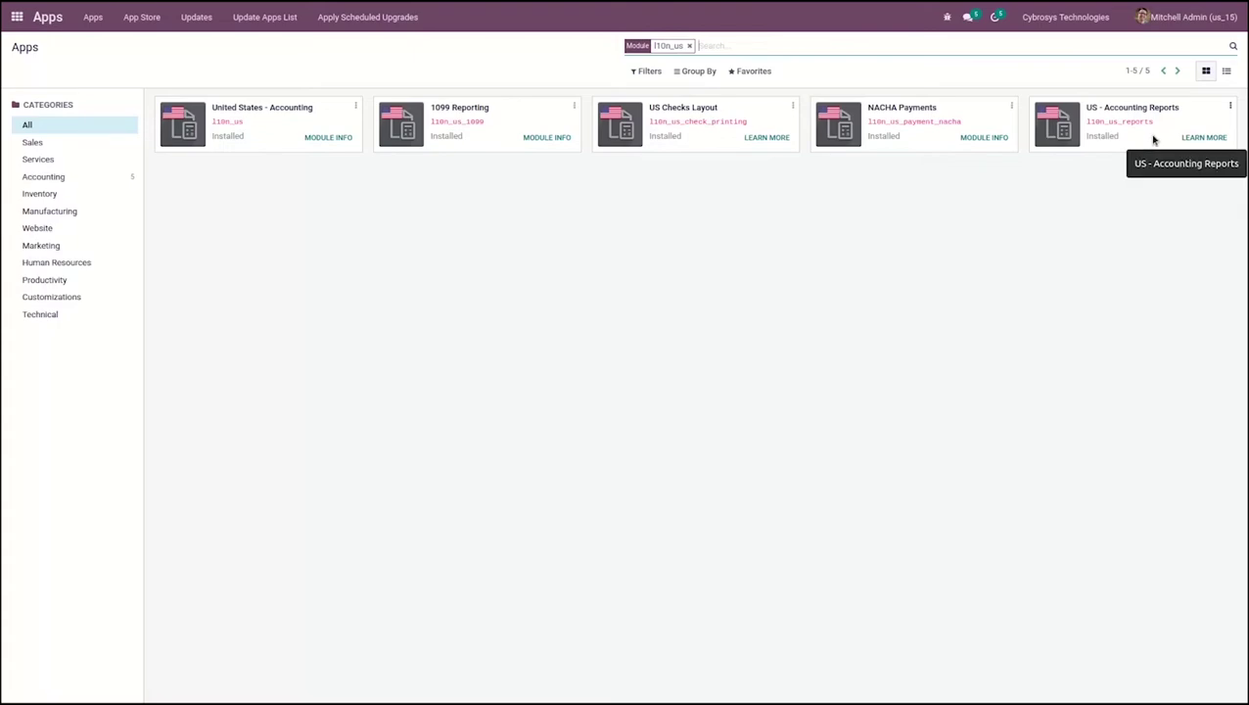
Open Accounting and examine the list of available reports, including the US GAAP, partner, audit and management groups.
left_click(17, 18)
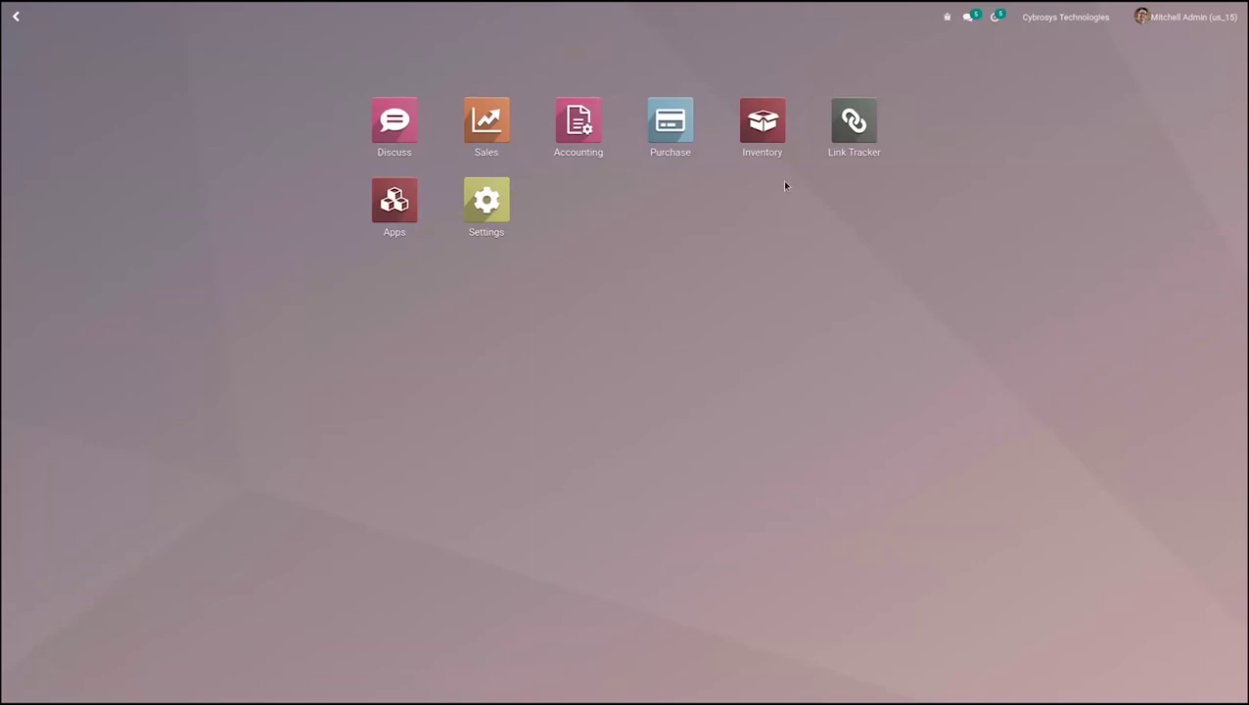
left_click(563, 118)
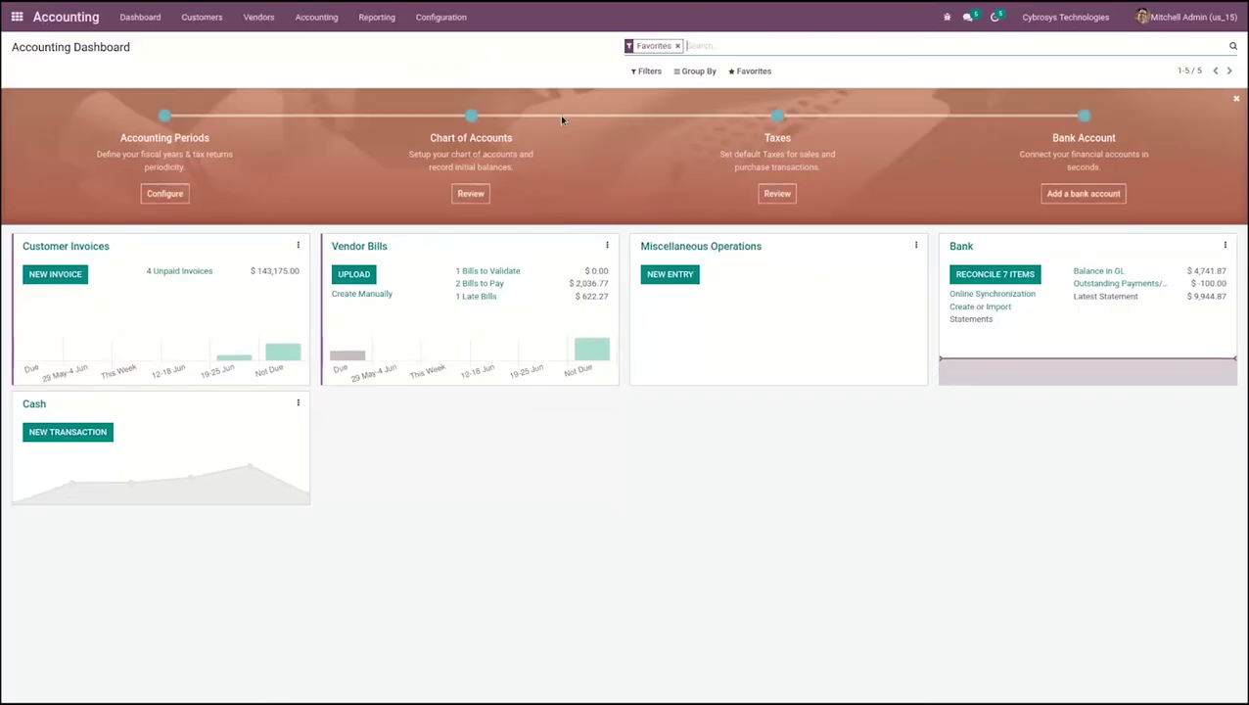
left_click(373, 27)
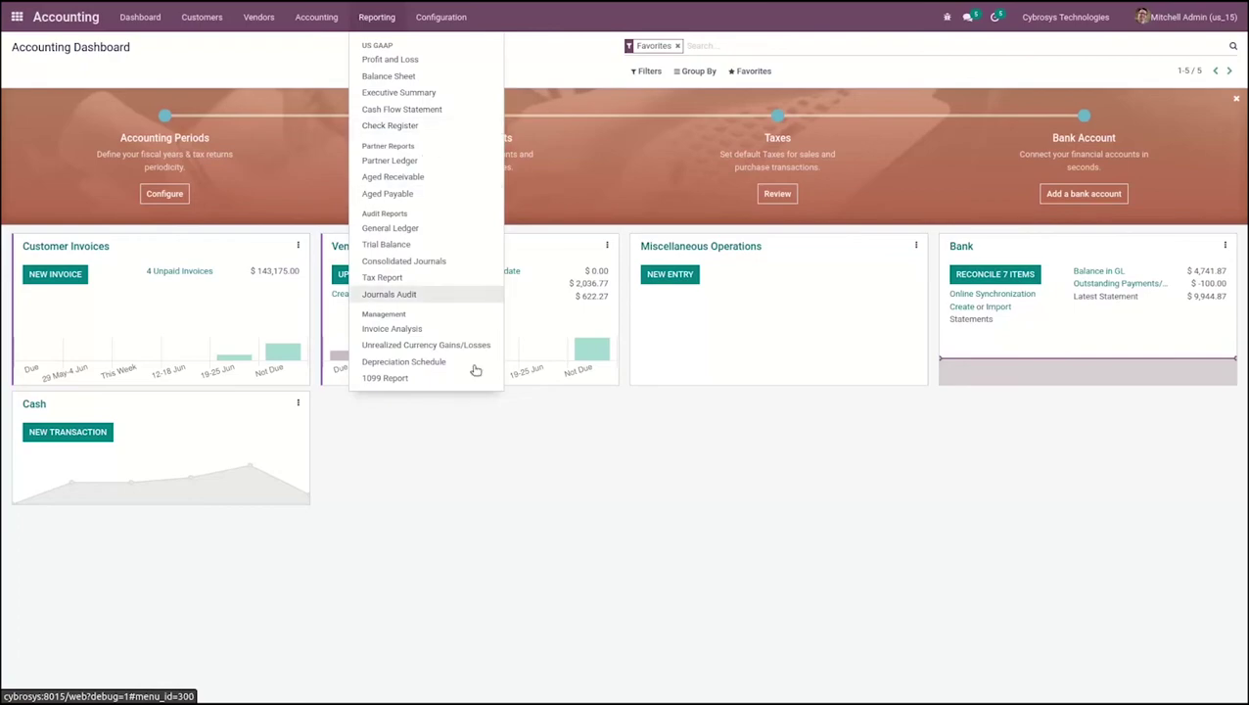
left_click(112, 211)
Go back to Apps and search the modules for l10n_us once more.
left_click(17, 20)
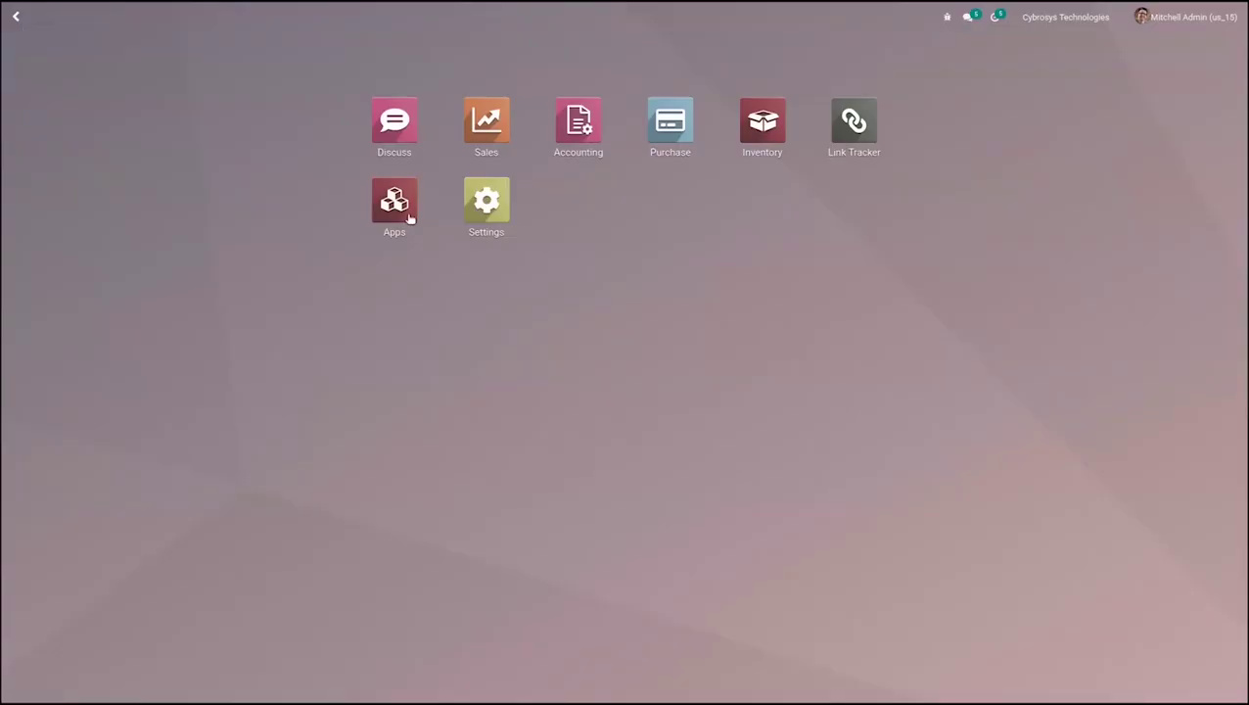
left_click(394, 204)
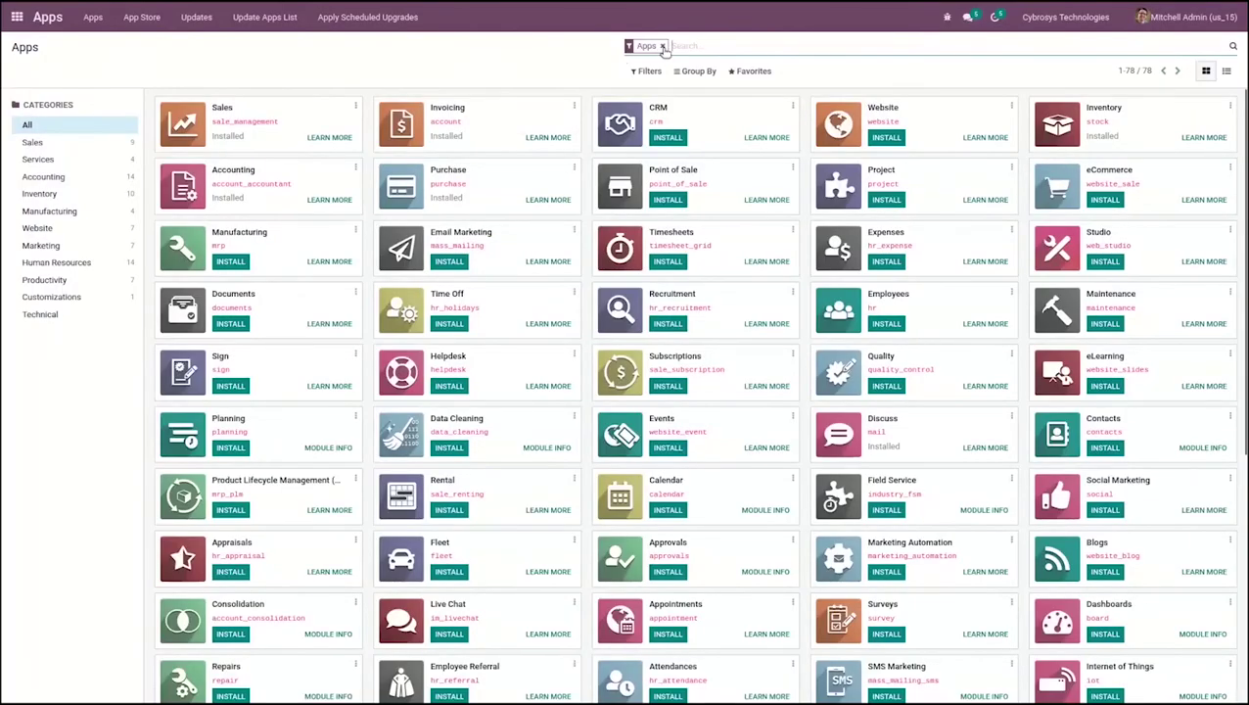
type("l10n_us")
left_click(667, 63)
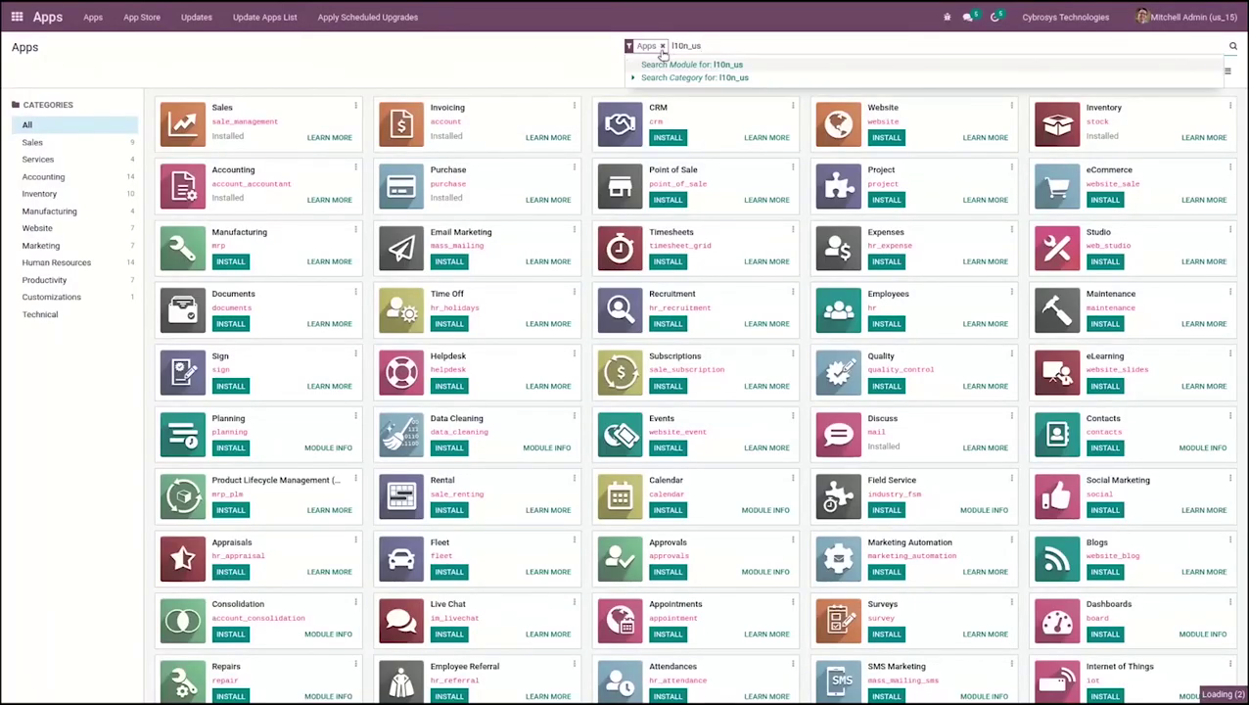